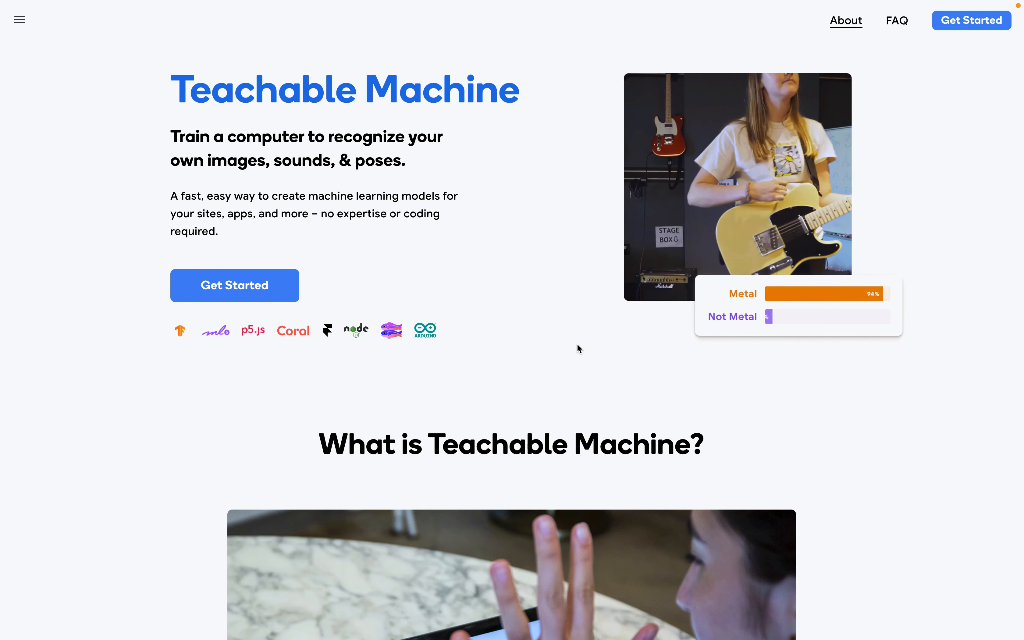
# Step: Look through the Teachable Machine introduction page and create a new image project with the standard image model
pyautogui.scroll(-10, 577, 344)
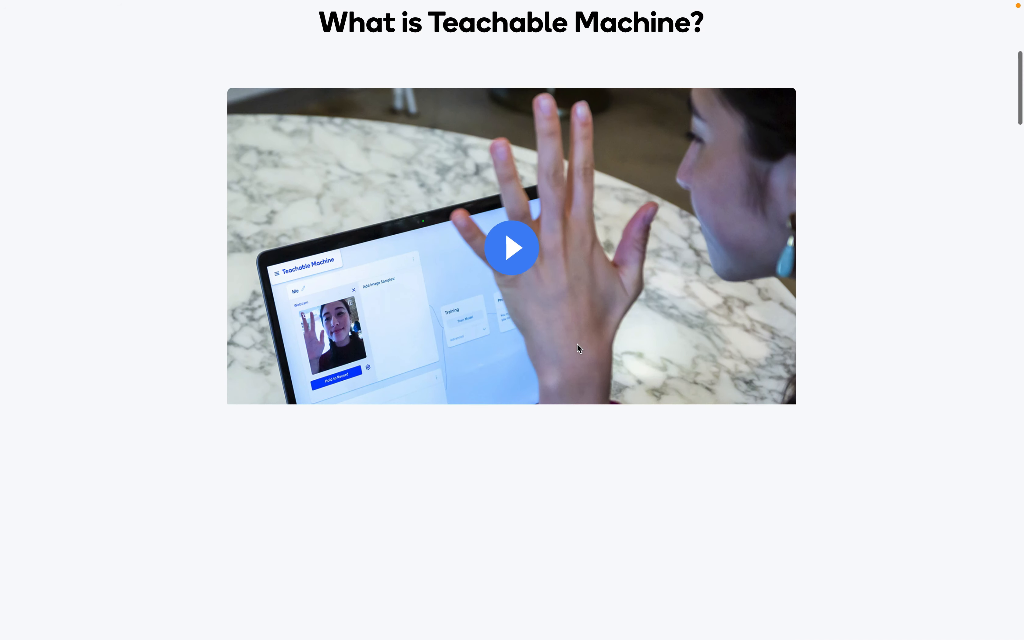
pyautogui.scroll(-15, 576, 343)
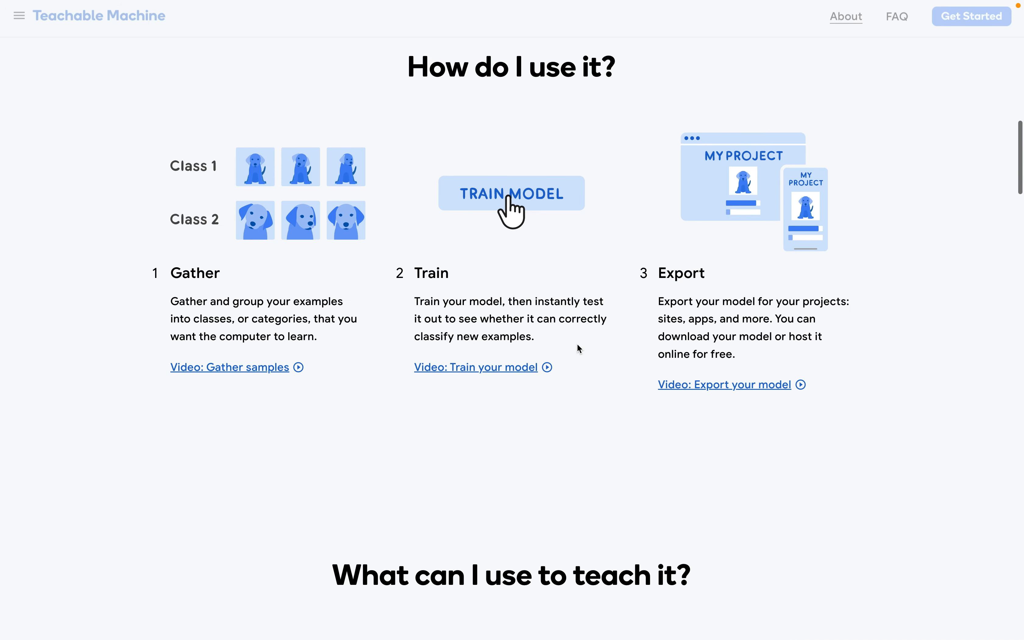
pyautogui.scroll(-14, 576, 348)
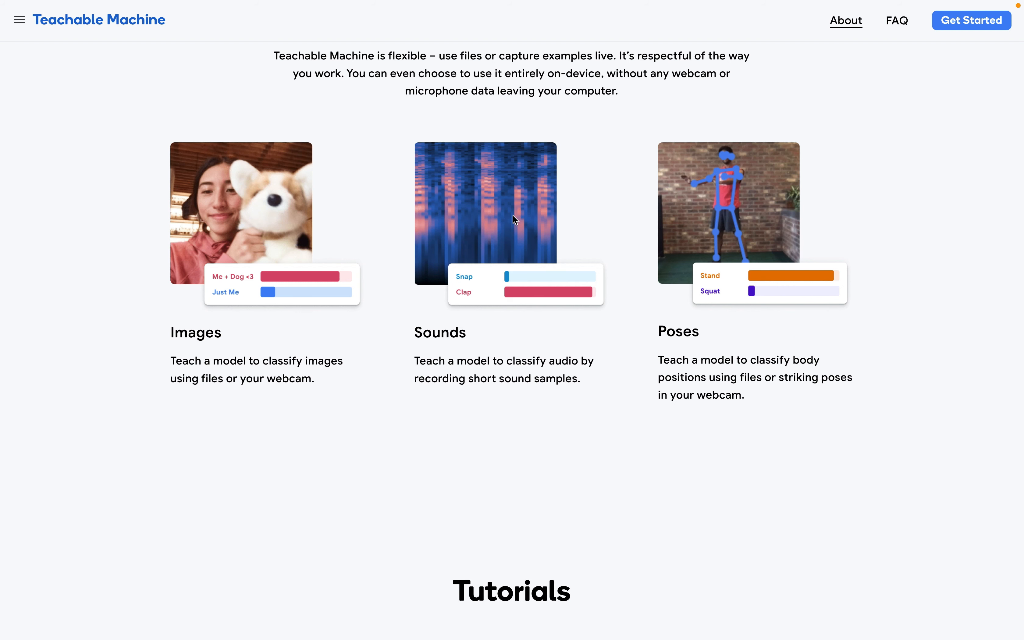
pyautogui.scroll(20, 510, 213)
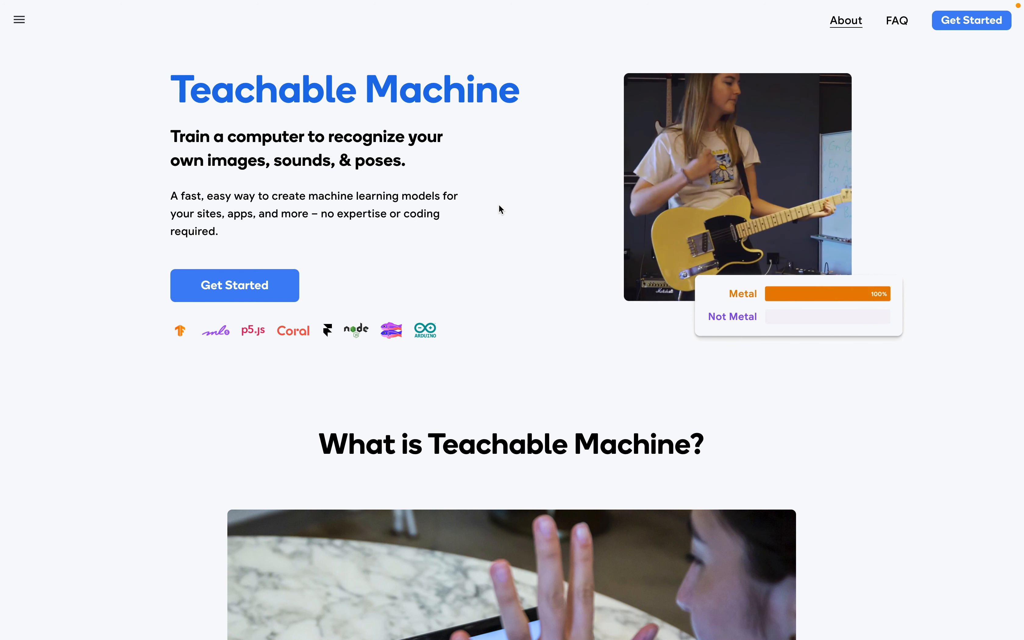
pyautogui.click(238, 292)
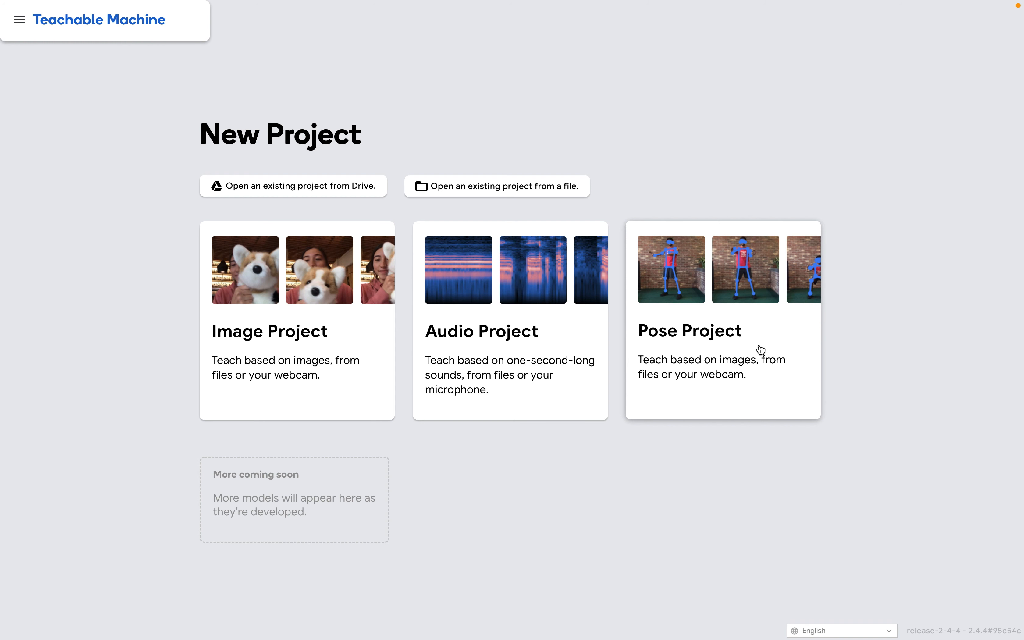
pyautogui.click(266, 326)
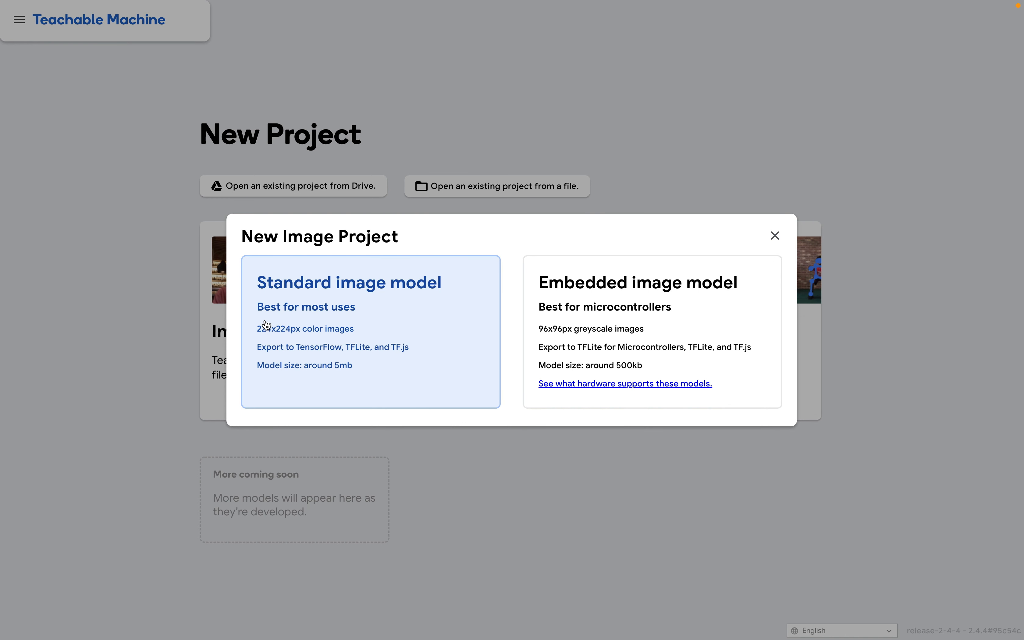
pyautogui.click(351, 336)
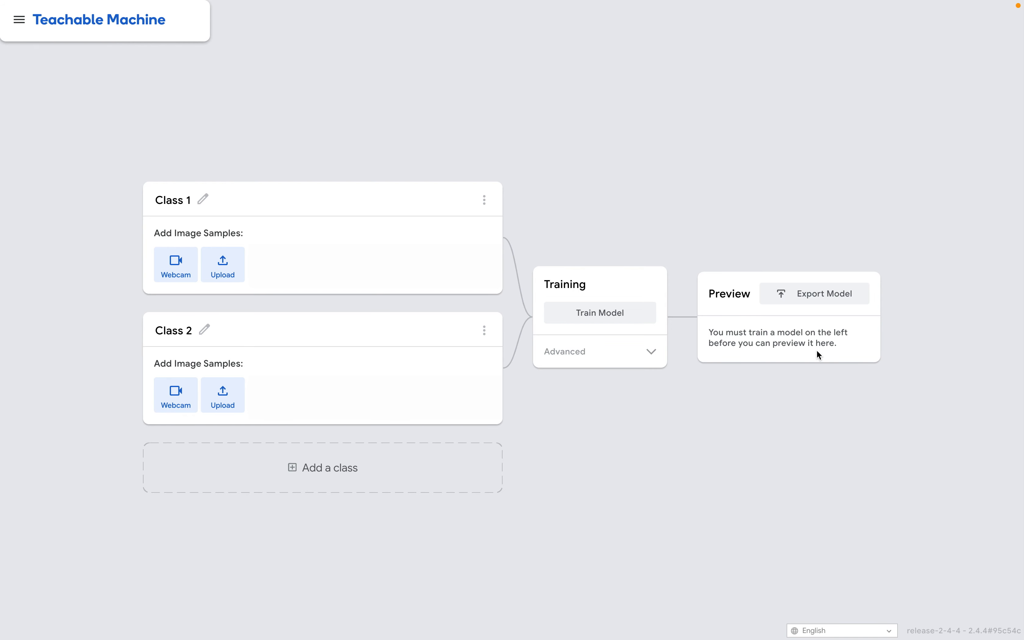
# Step: Rename the first class as Botol and the second class as Hape
pyautogui.click(174, 201)
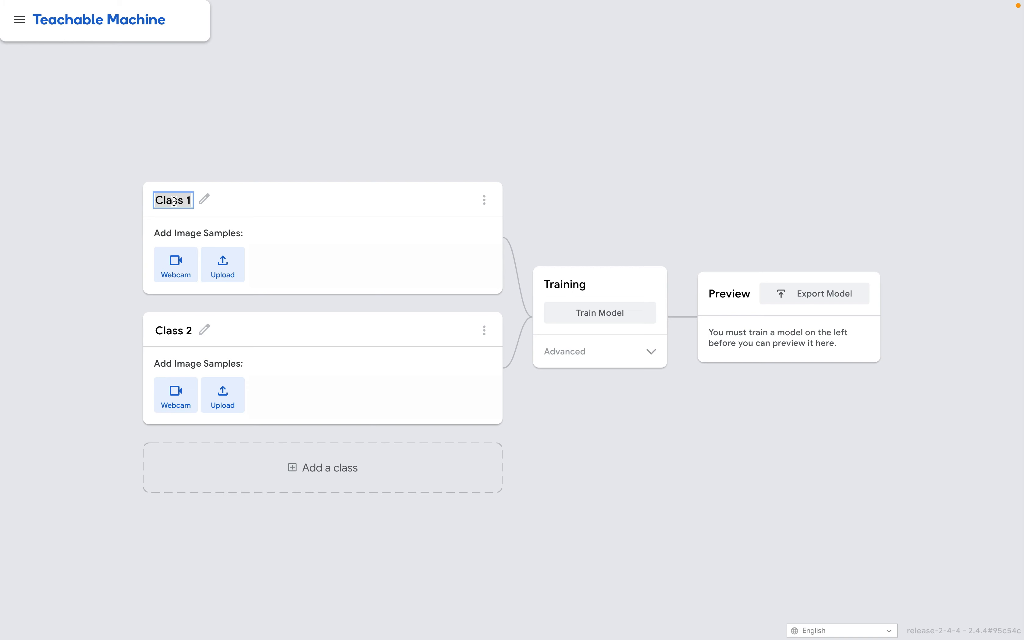
pyautogui.write('Botol')
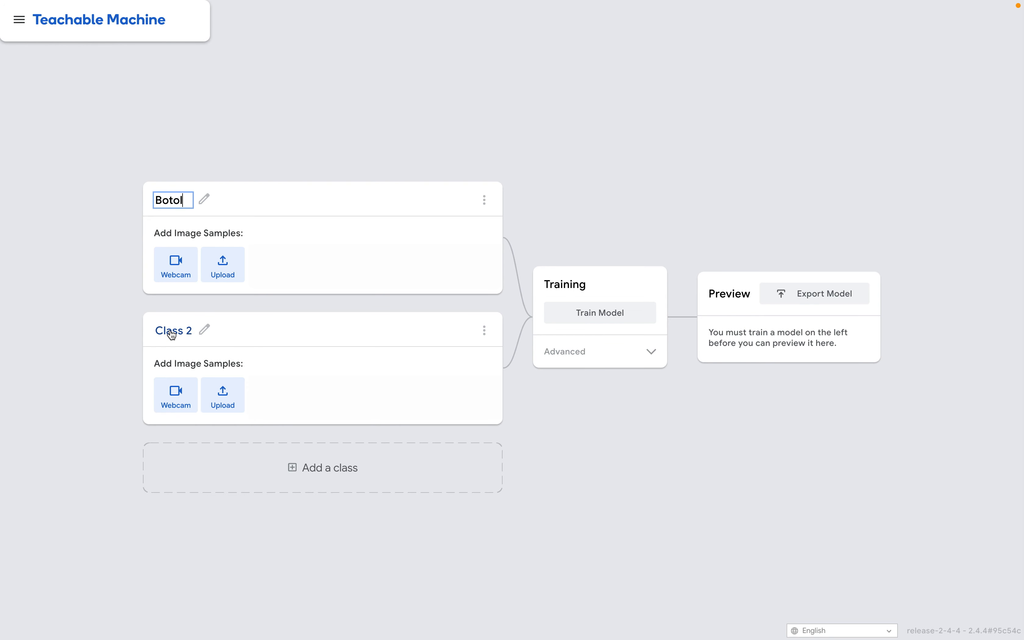
pyautogui.click(170, 332)
pyautogui.write('Hape')
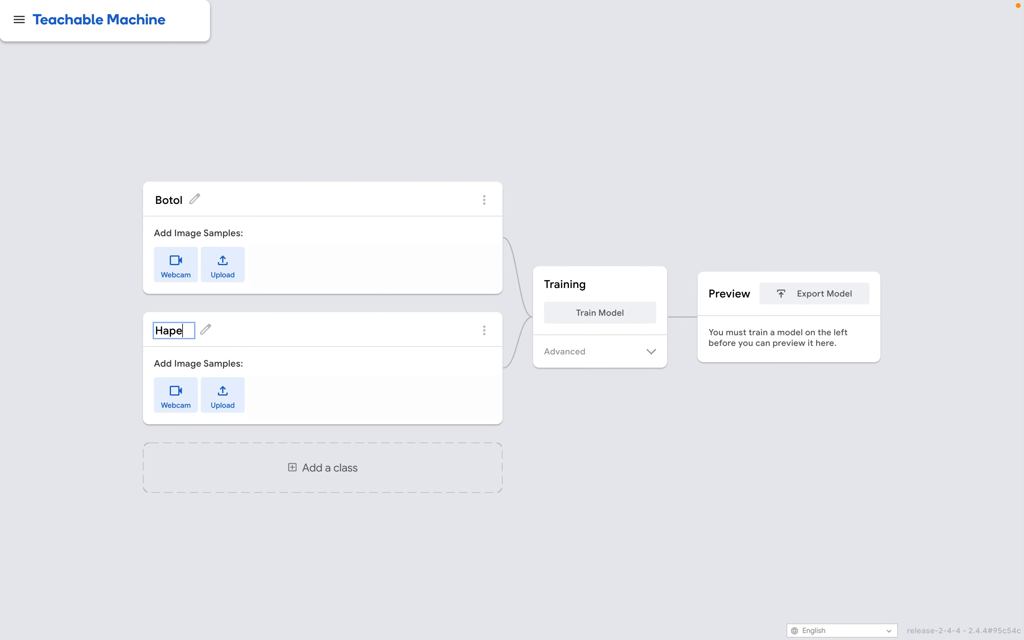
pyautogui.click(326, 330)
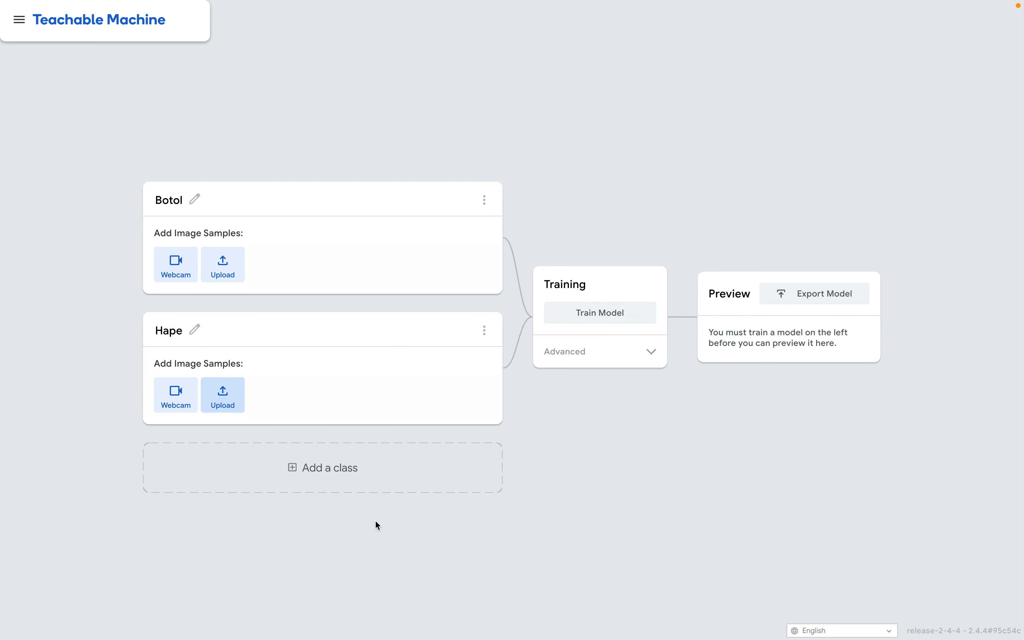
# Step: Add a third class to the image project and delete it again
pyautogui.click(345, 469)
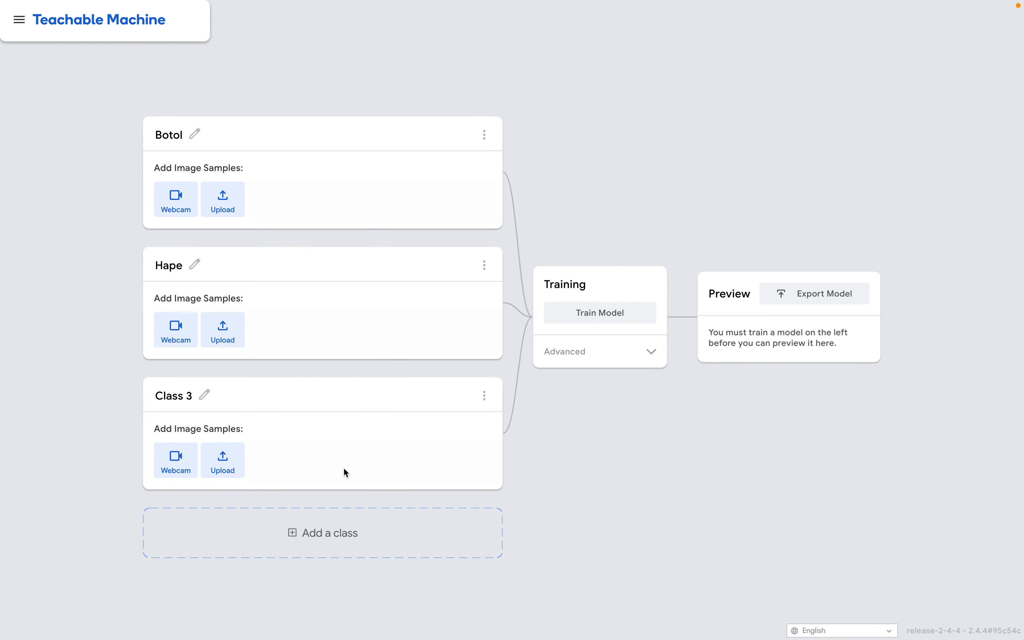
pyautogui.click(484, 397)
pyautogui.click(390, 426)
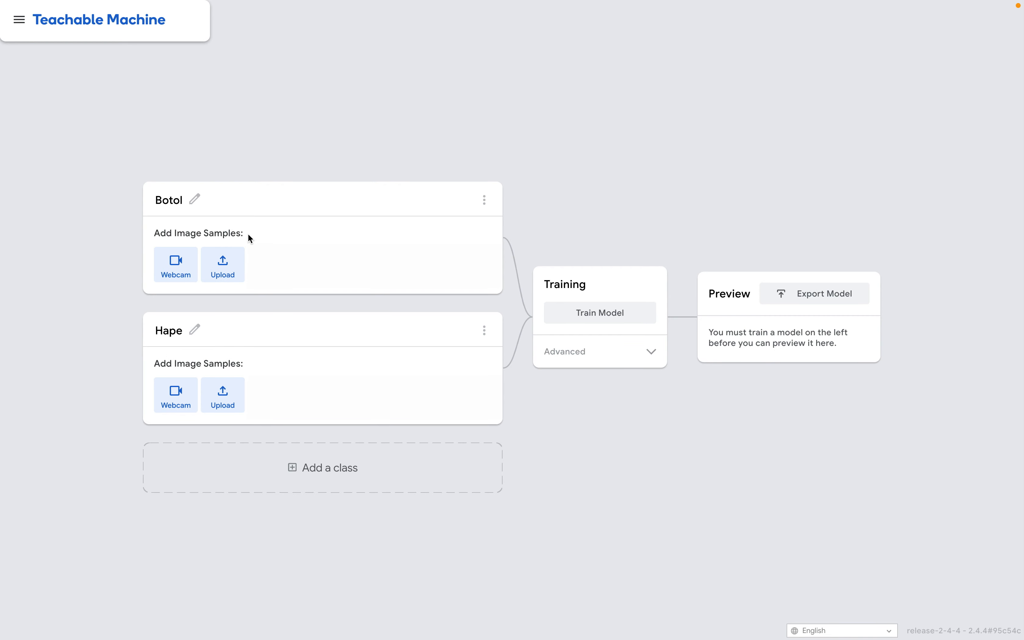
# Step: Record webcam image samples of the bottle for the Botol class
pyautogui.click(171, 271)
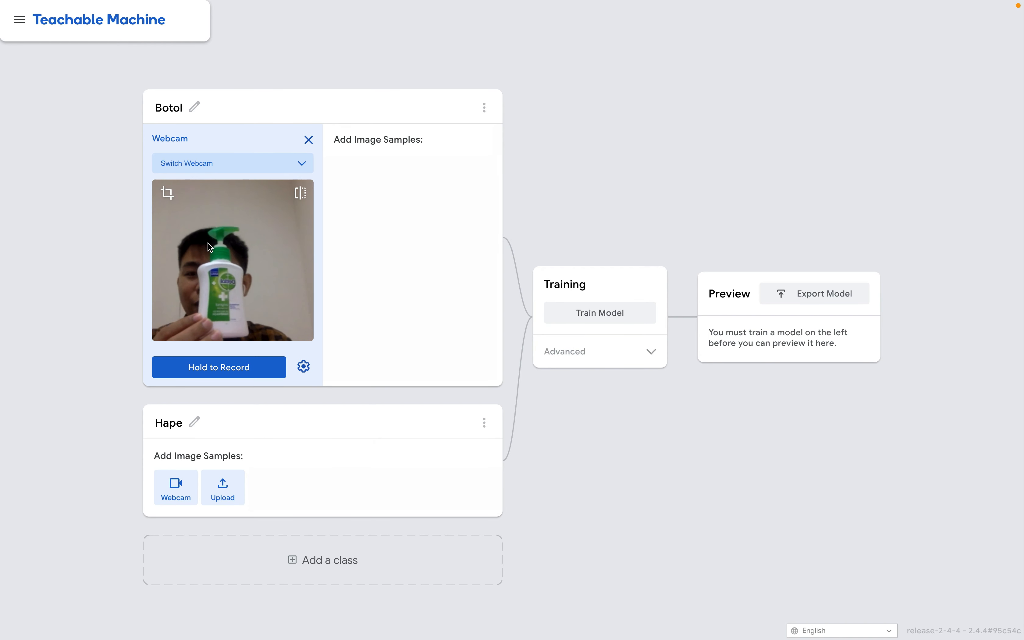
pyautogui.scroll(-1, 208, 243)
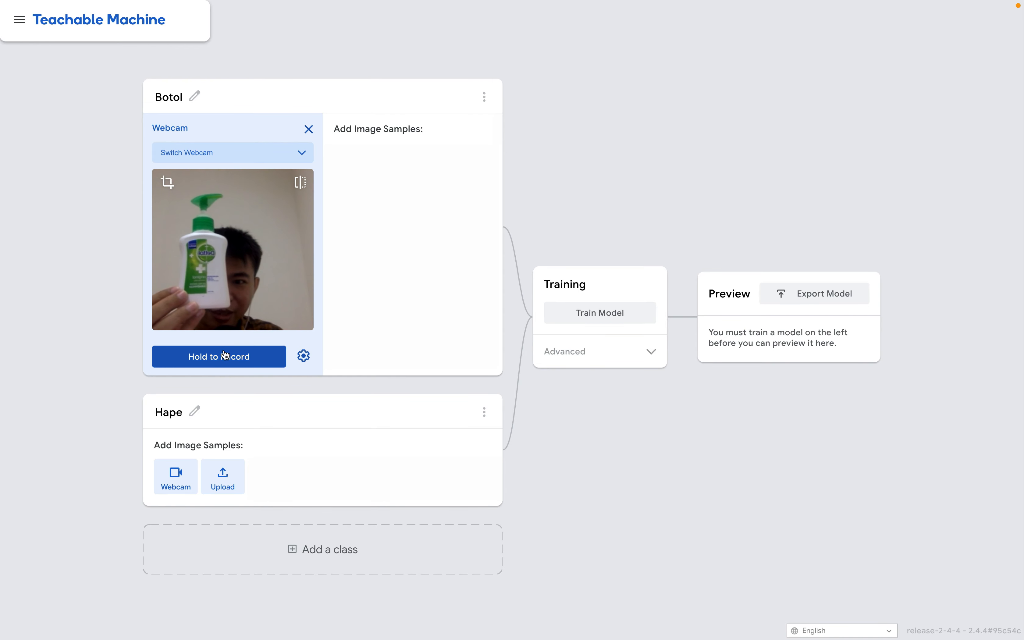
pyautogui.moveTo(226, 358); pyautogui.dragTo(227, 359)
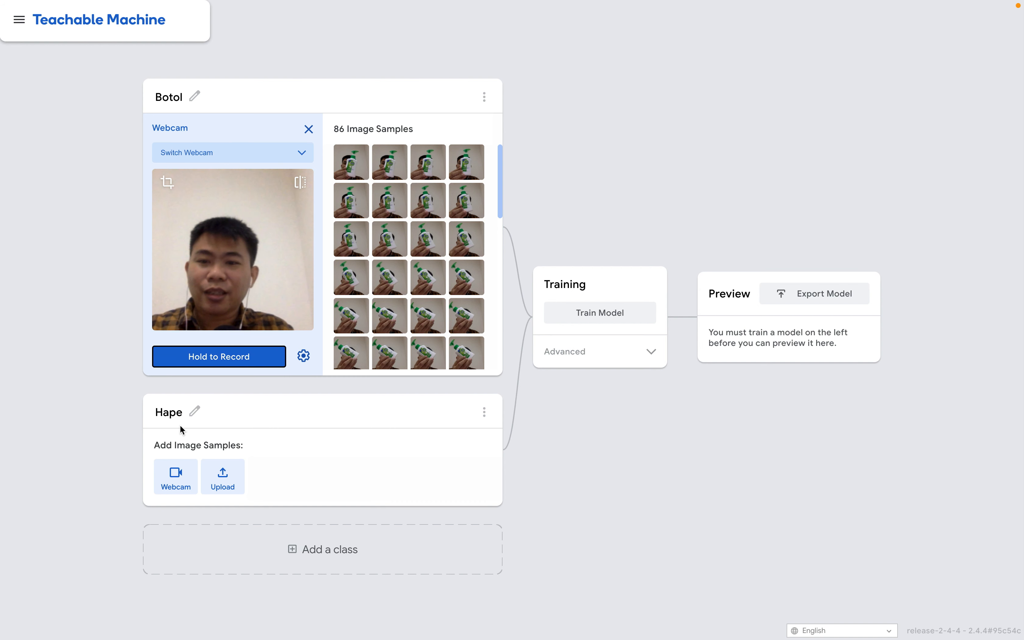
# Step: Record webcam image samples of the phone for the Hape class and train the image model
pyautogui.click(173, 482)
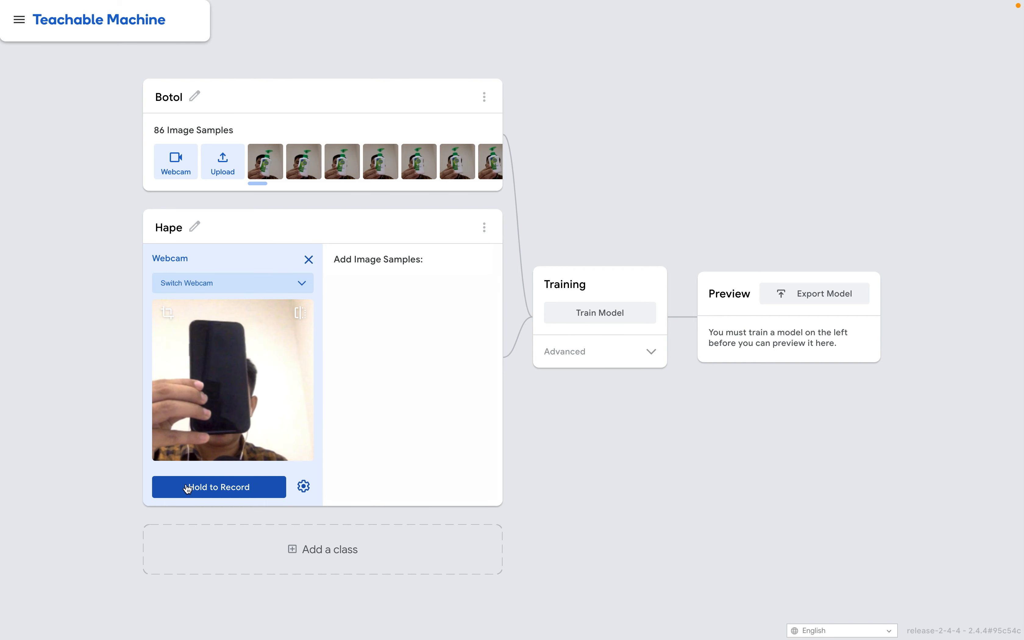
pyautogui.moveTo(201, 486); pyautogui.dragTo(204, 488)
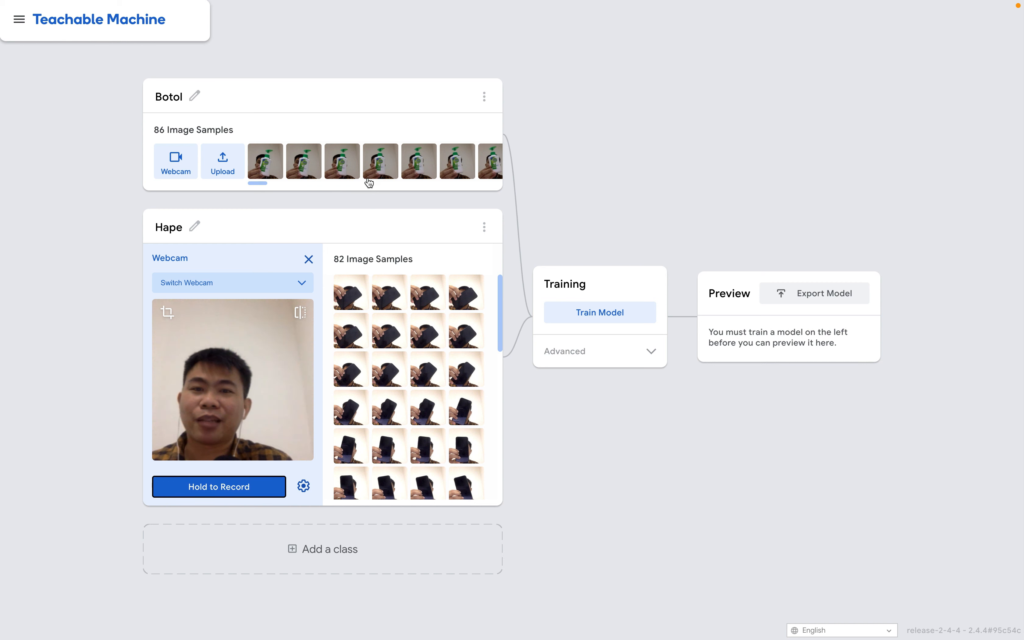
pyautogui.click(308, 260)
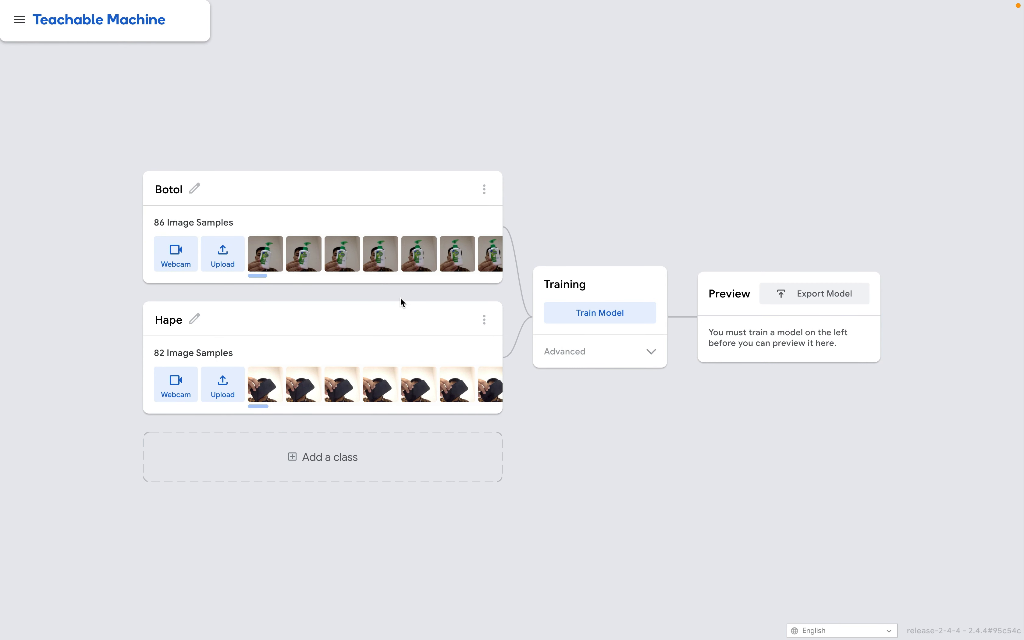
pyautogui.click(601, 315)
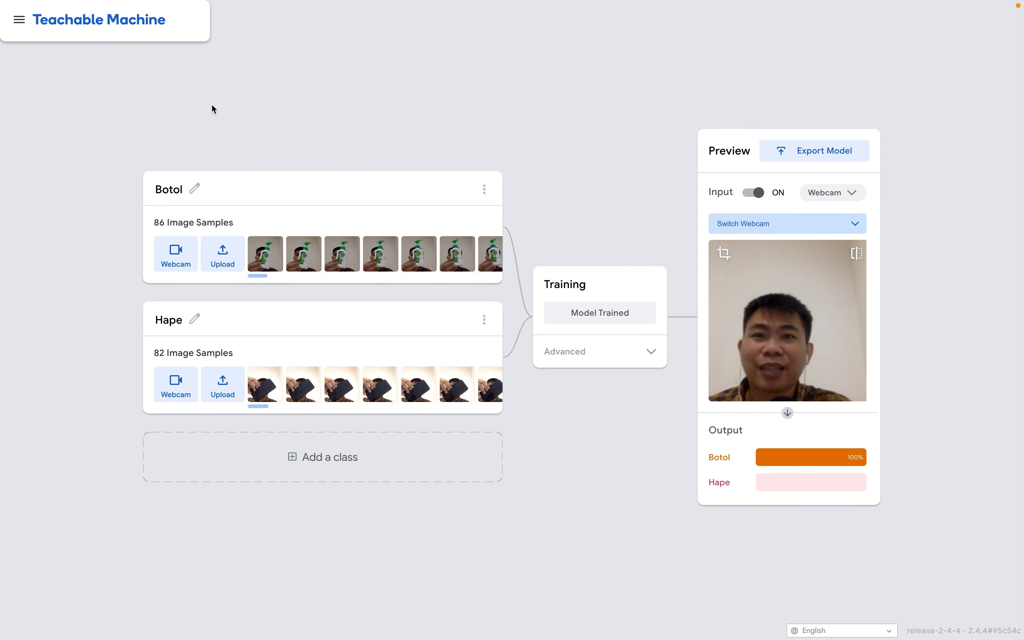
# Step: Show the browser toolbar in full screen and return to the new project page, discarding the unsaved image project
pyautogui.moveTo(189, 9)
pyautogui.click(139, 7)
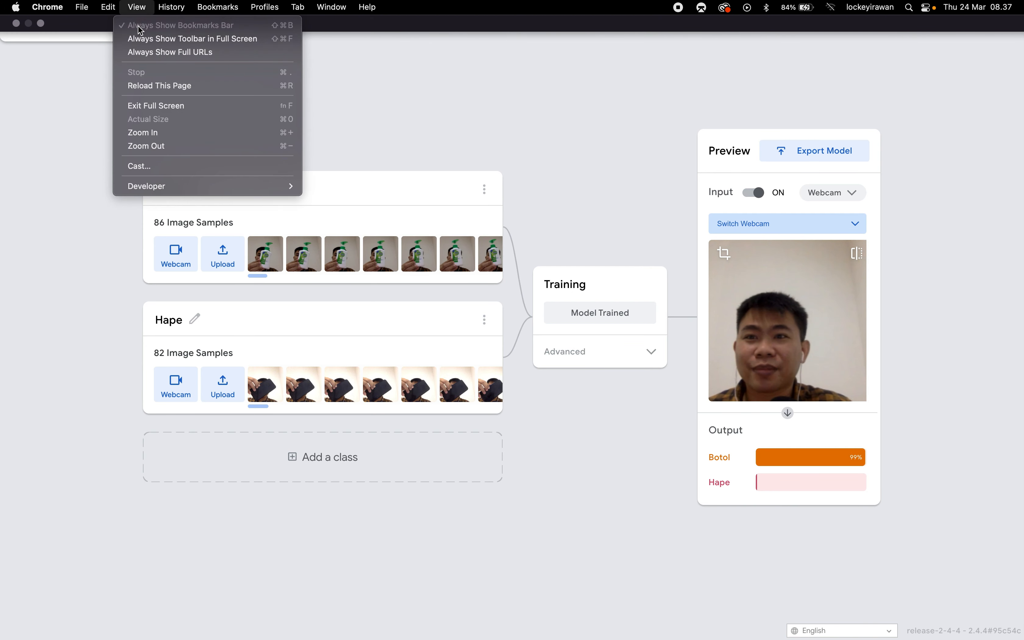
pyautogui.click(138, 37)
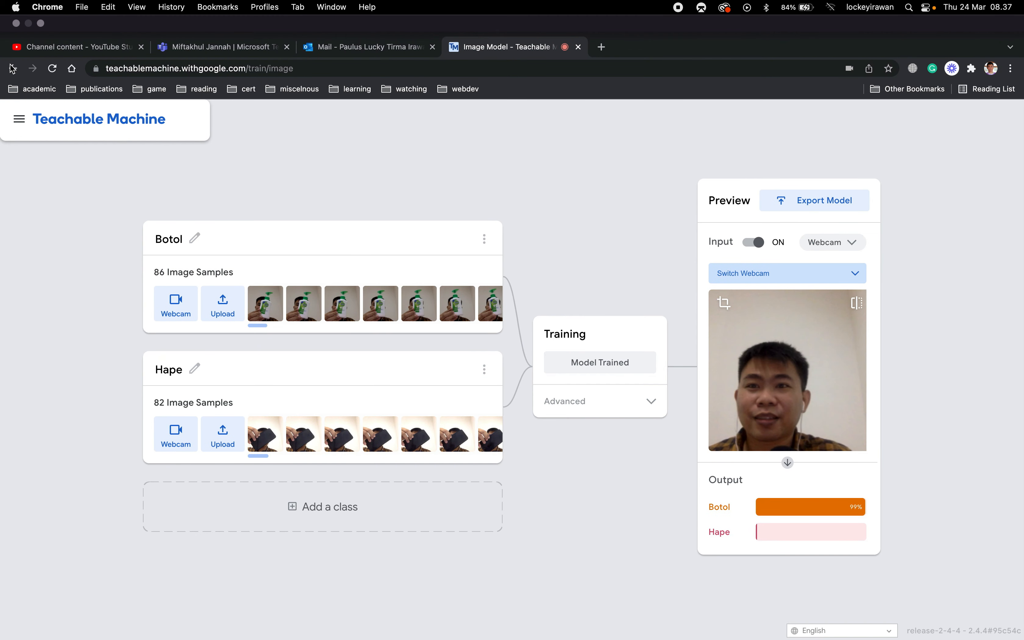
pyautogui.click(14, 70)
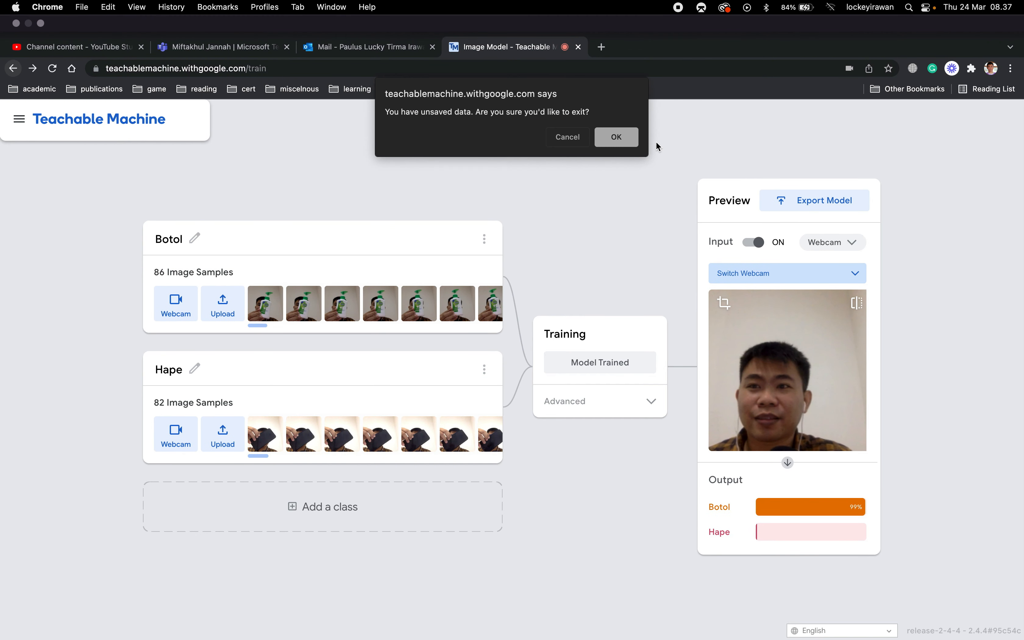
pyautogui.click(610, 133)
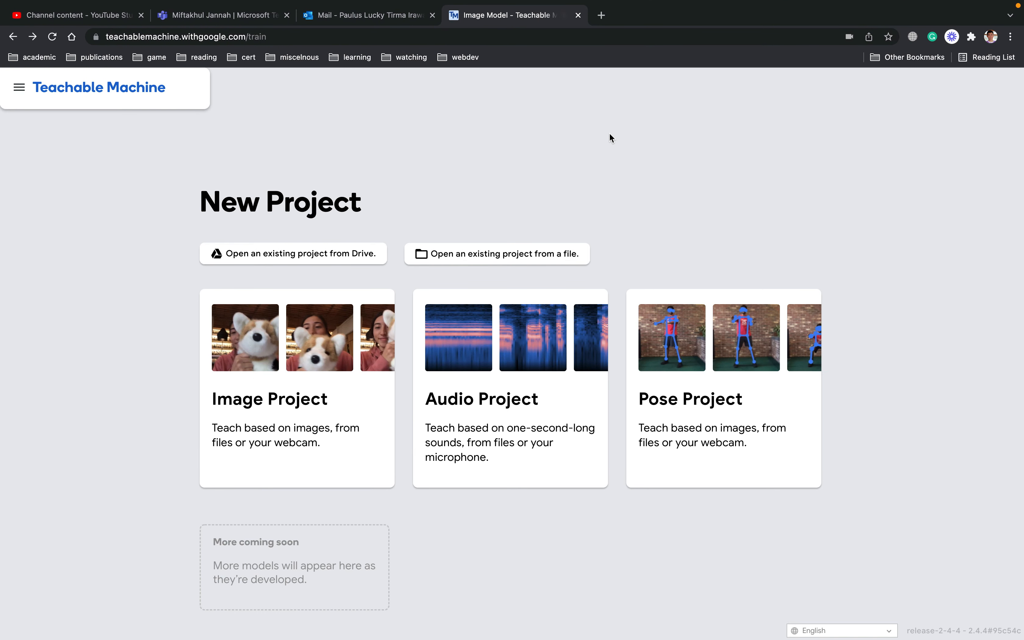
# Step: Hide the browser toolbar in full screen and create a new audio project
pyautogui.moveTo(174, 2)
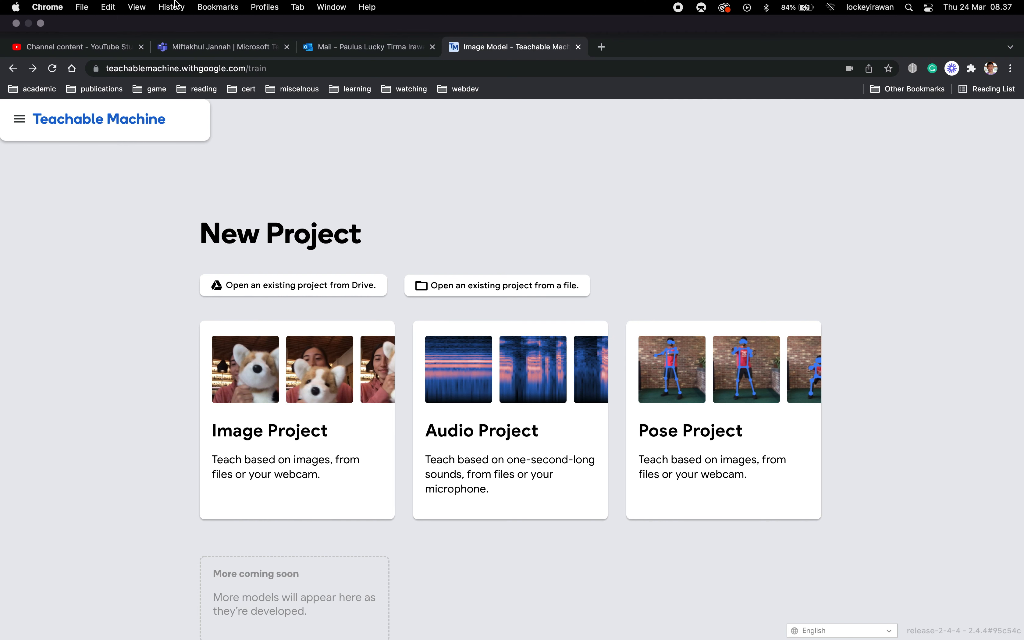
pyautogui.click(147, 11)
pyautogui.click(151, 37)
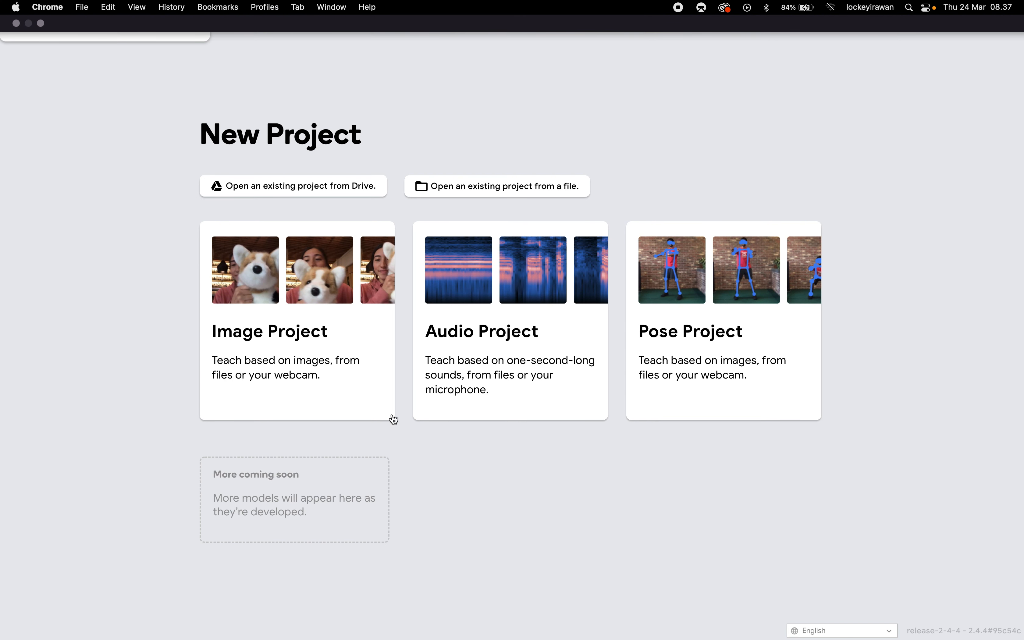
pyautogui.click(518, 352)
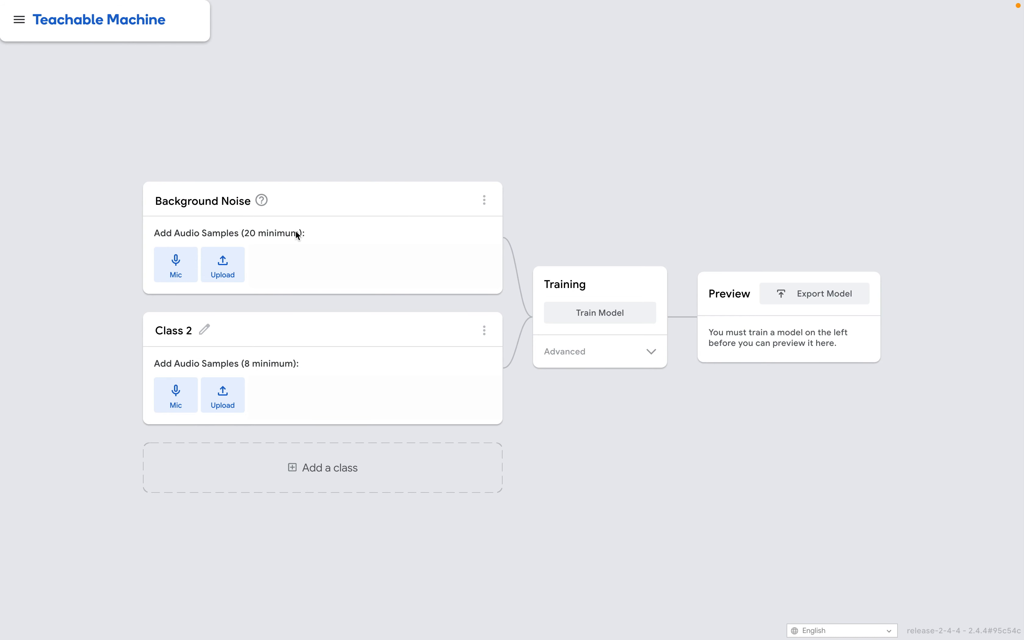
# Step: Rename Class 2 as "tepuk tangan" and add a third audio class named "jentikan jari"
pyautogui.click(165, 330)
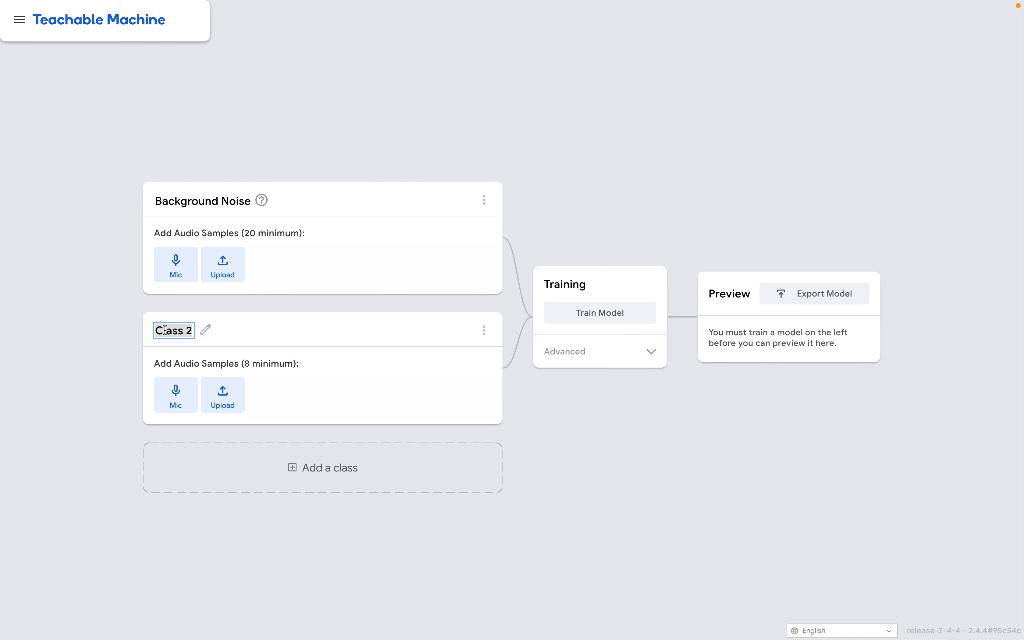
pyautogui.write('tepuk tangan')
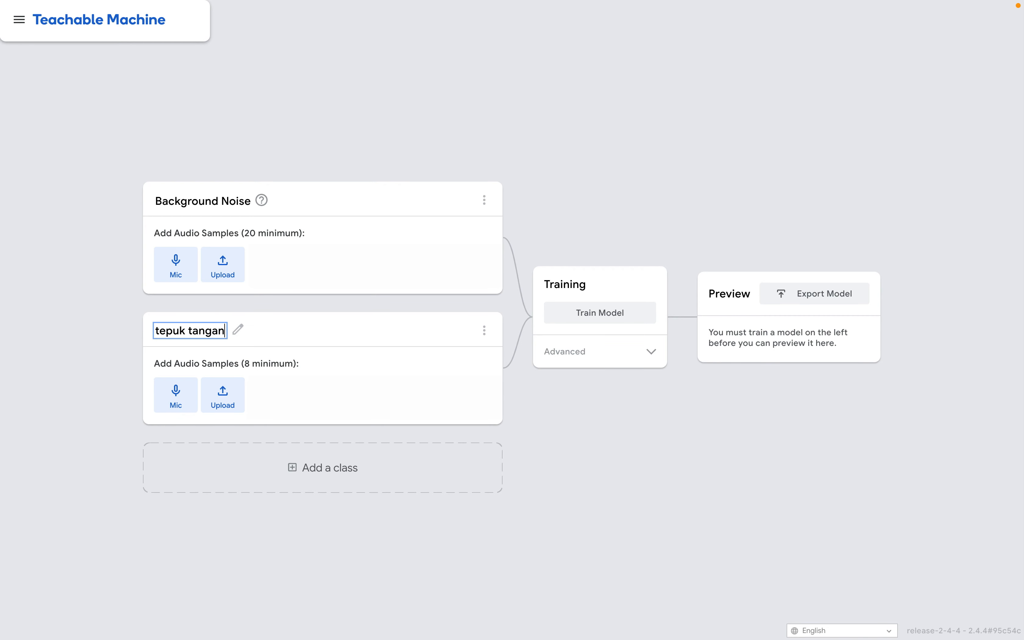
pyautogui.click(337, 481)
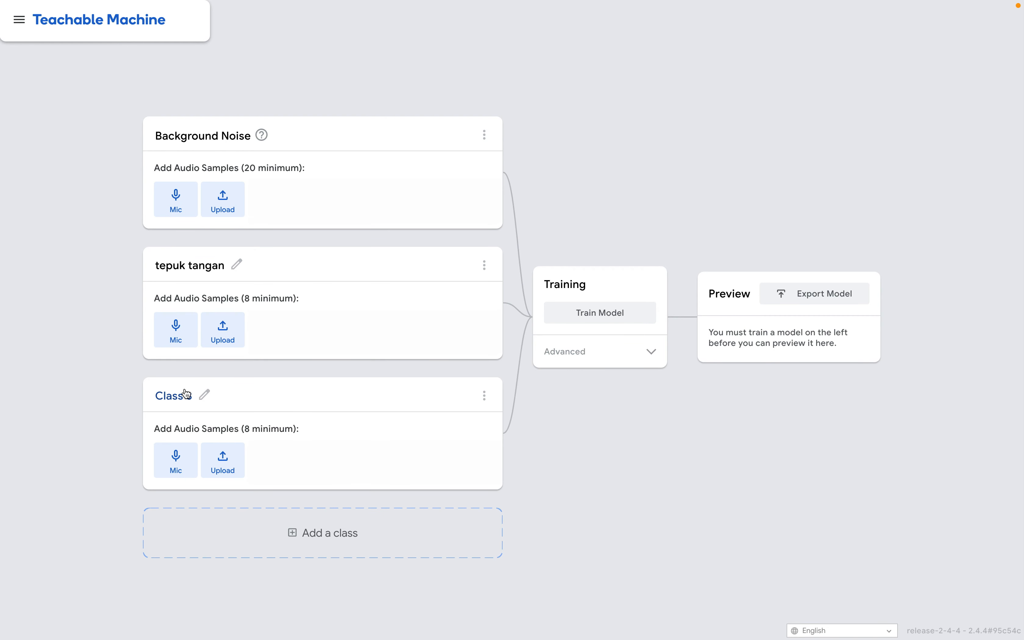
pyautogui.click(178, 396)
pyautogui.write('jenti')
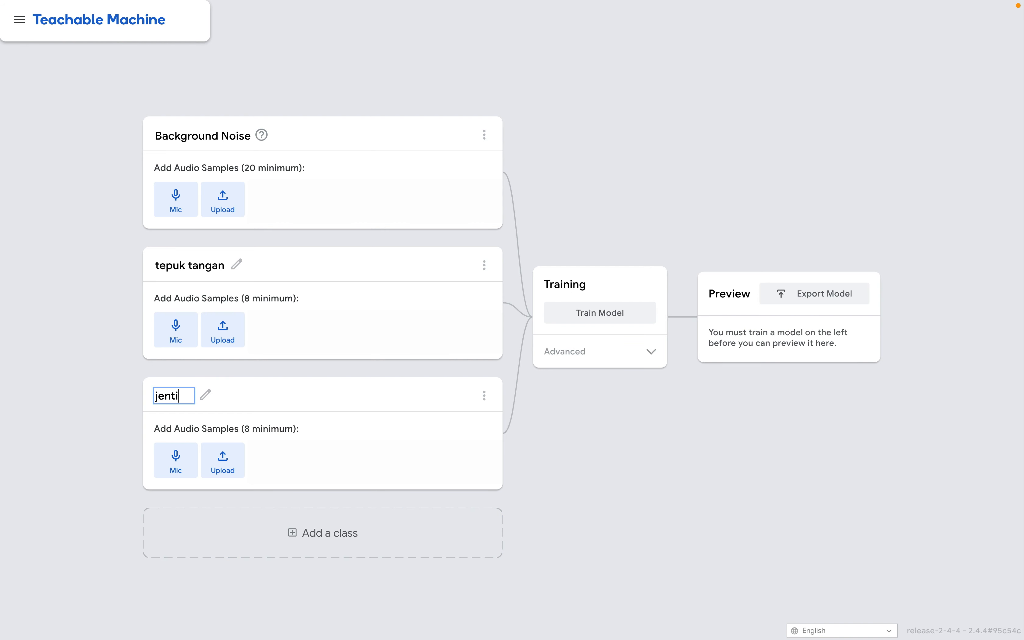
pyautogui.write('kan jari')
pyautogui.click(616, 484)
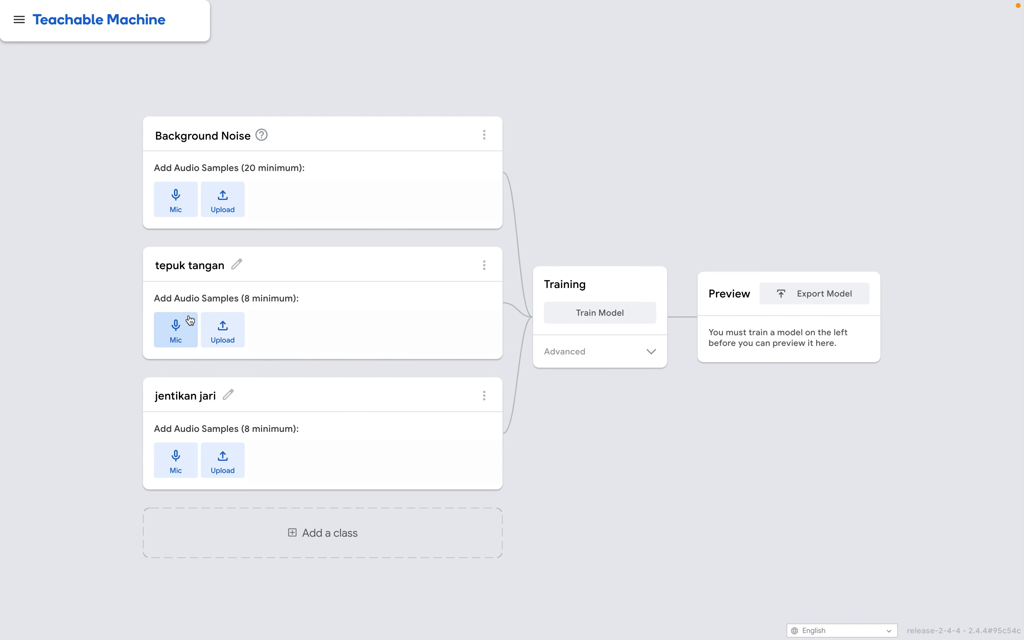
# Step: Set up microphone recording for the tepuk tangan class with MAONO AU-AM200 (5678:1234) as the input device
pyautogui.click(178, 333)
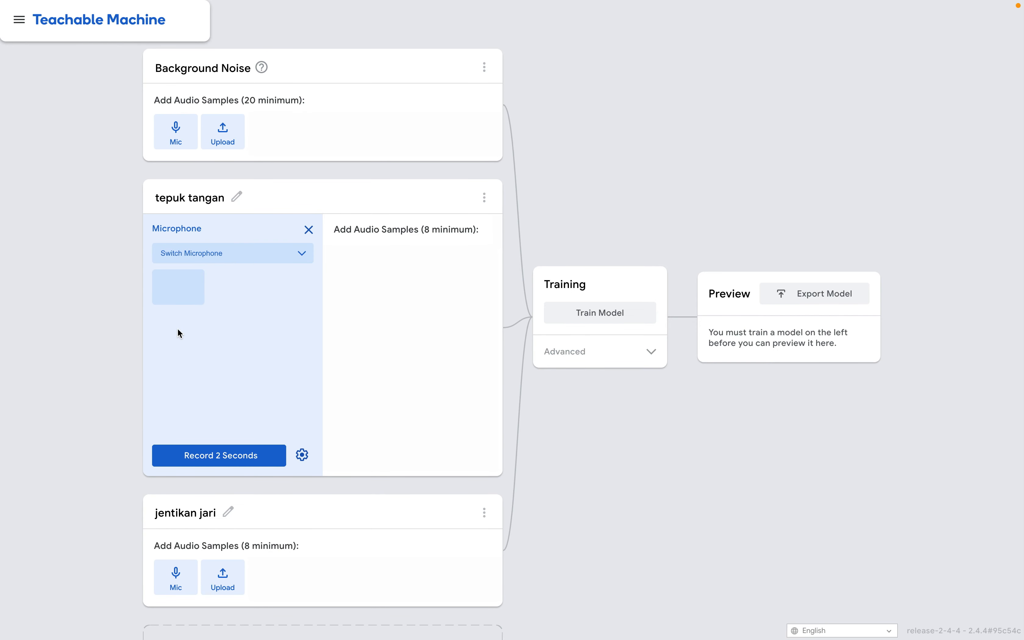
pyautogui.click(302, 255)
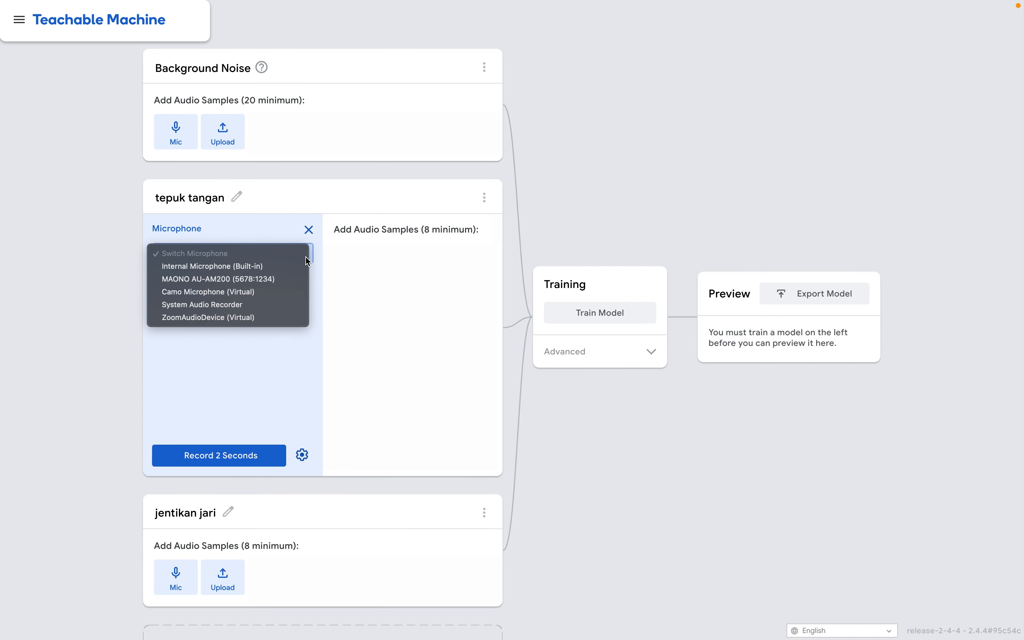
pyautogui.click(271, 279)
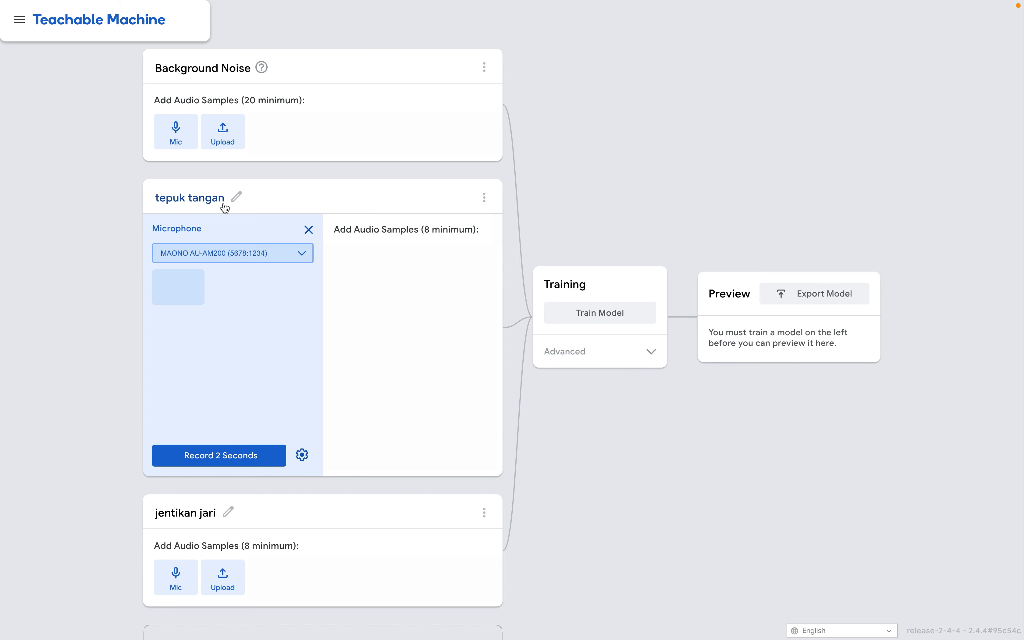
# Step: Record 2-second clapping clips and extract them until the tepuk tangan class has eight audio samples
pyautogui.click(232, 455)
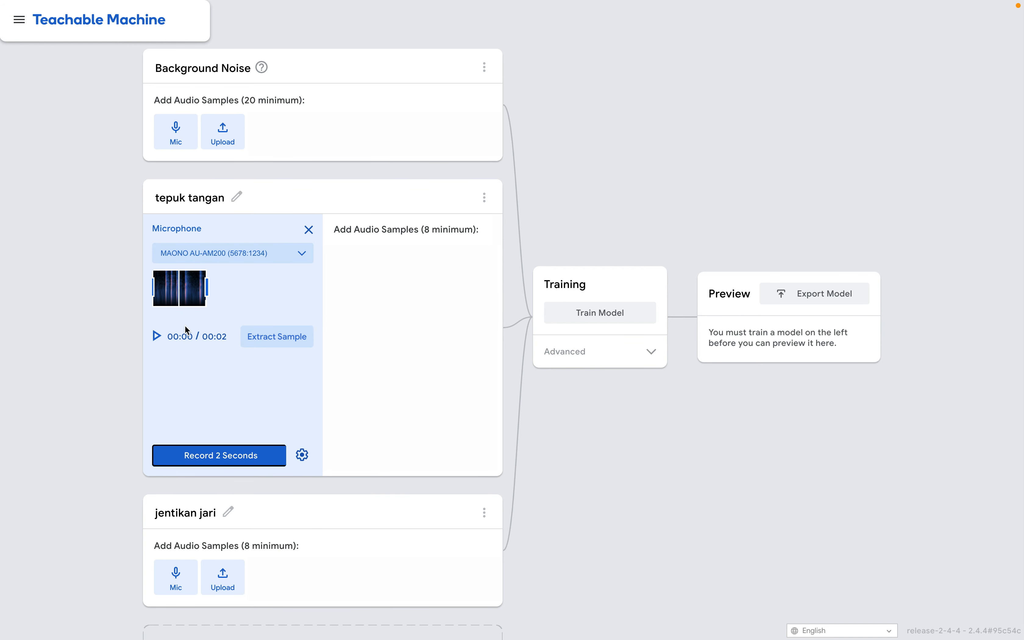
pyautogui.click(292, 344)
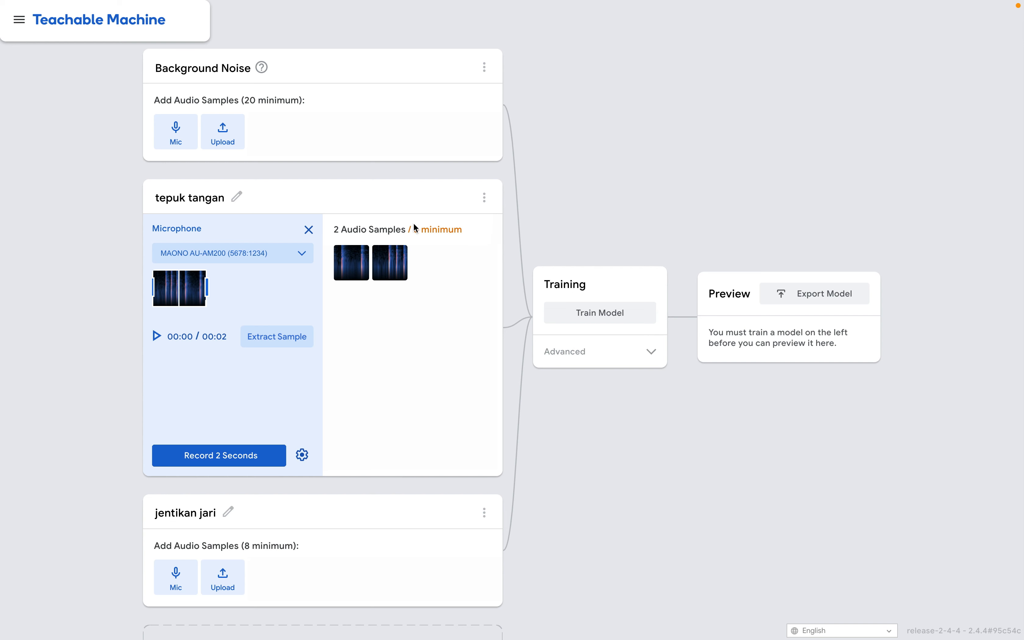
pyautogui.click(225, 460)
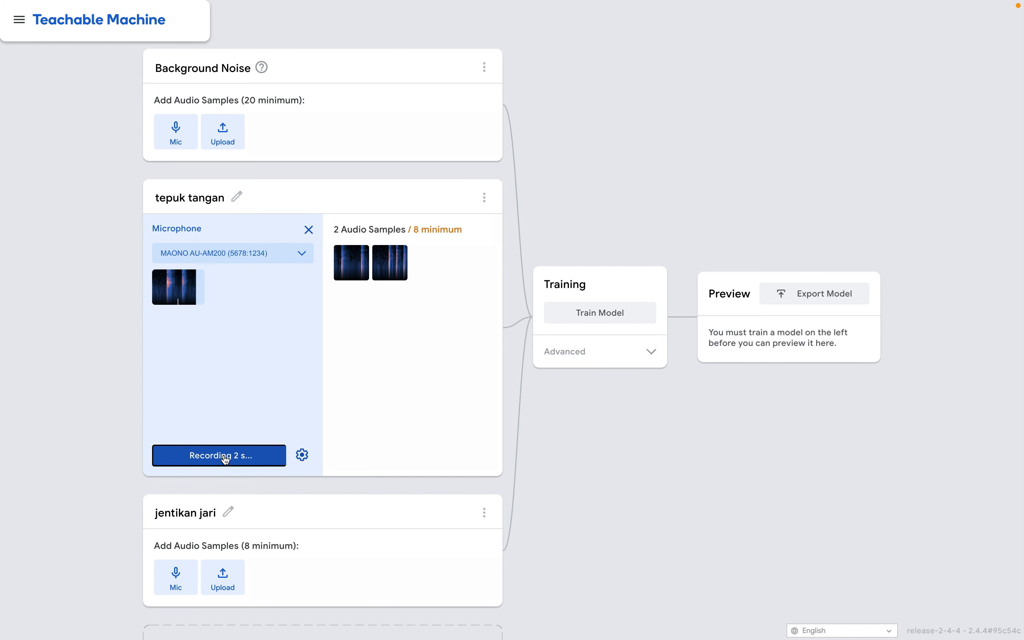
pyautogui.click(301, 336)
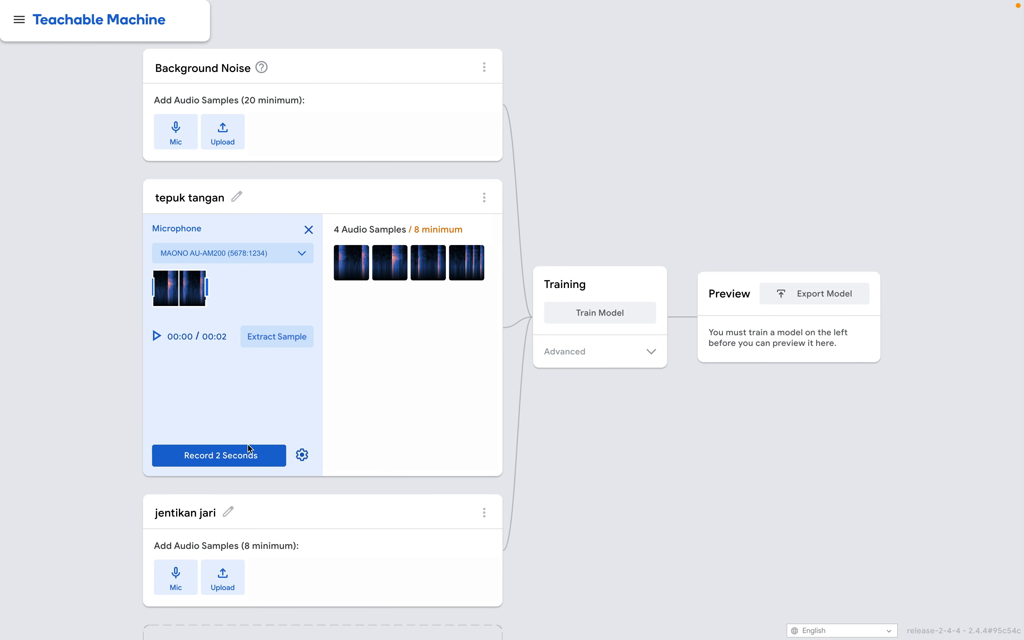
pyautogui.click(248, 463)
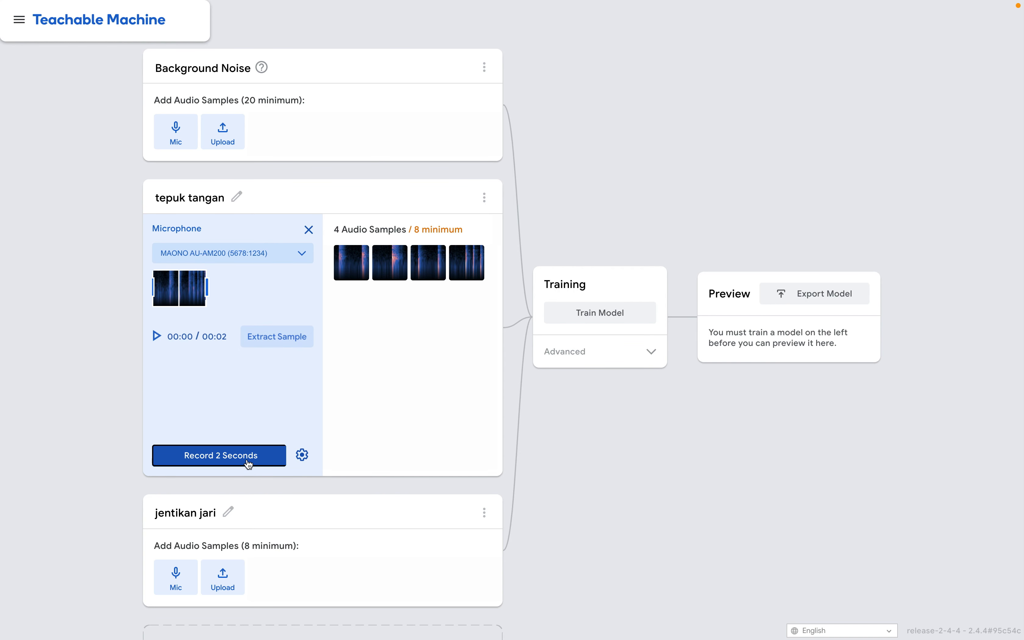
pyautogui.click(248, 463)
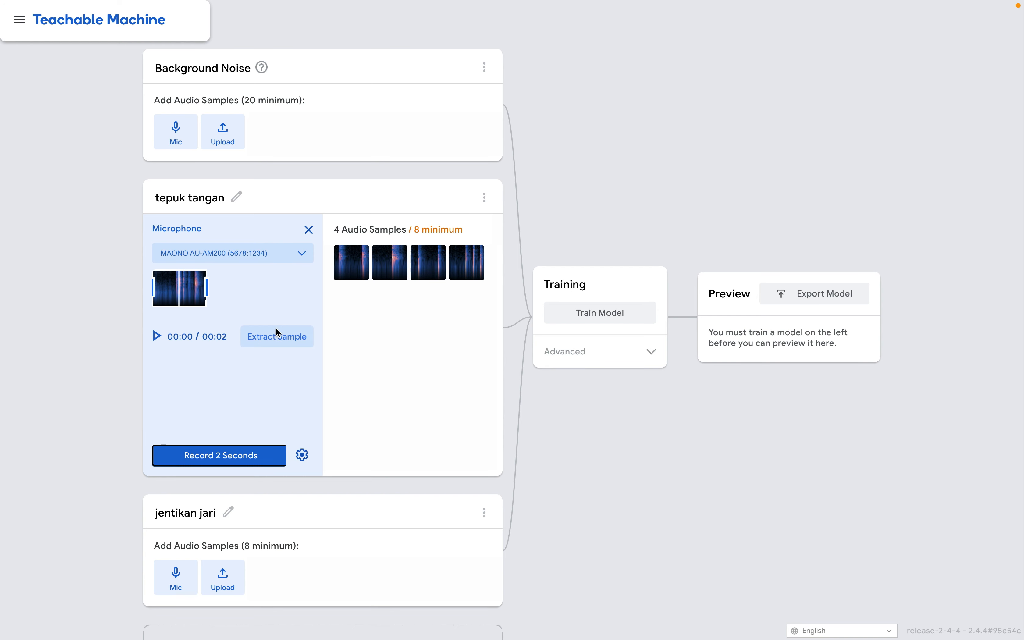
pyautogui.click(280, 339)
pyautogui.click(222, 463)
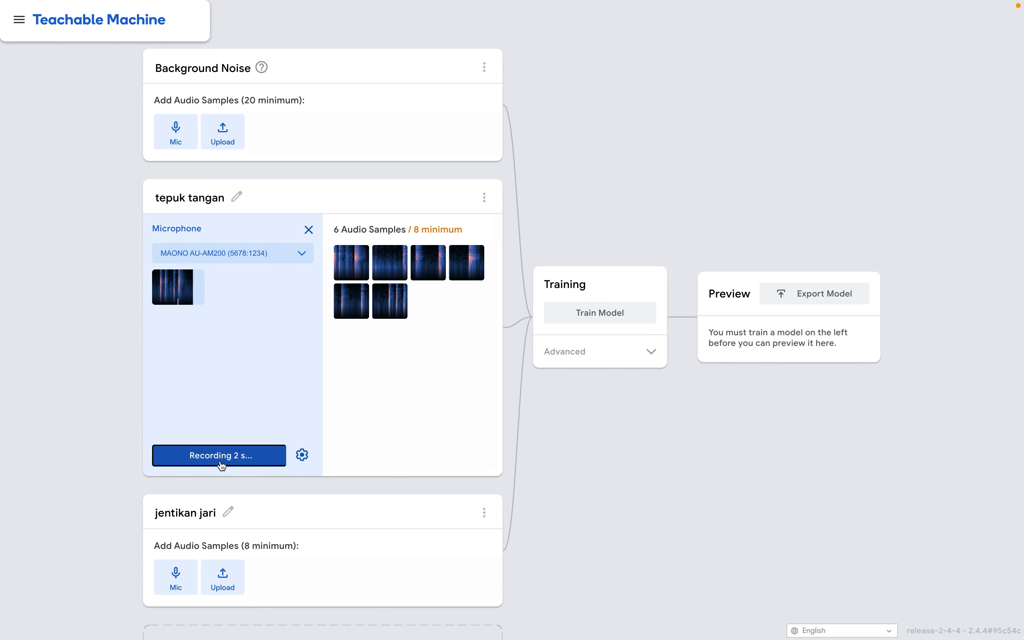
pyautogui.click(275, 338)
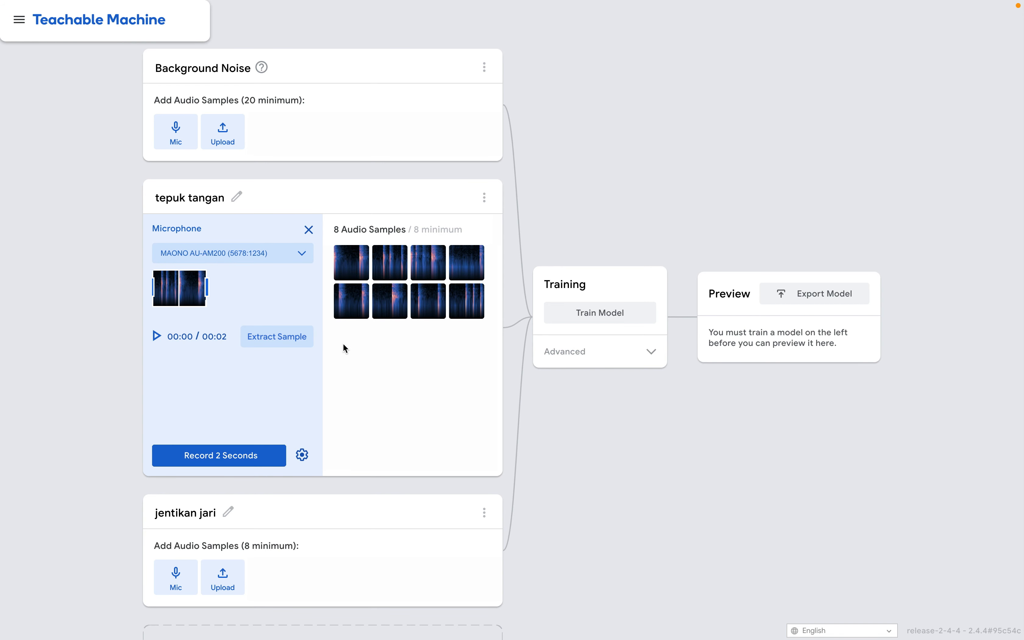
# Step: Set up microphone recording for the jentikan jari class with MAONO AU-AM200 (5678:1234) as the input device
pyautogui.scroll(-1, 343, 347)
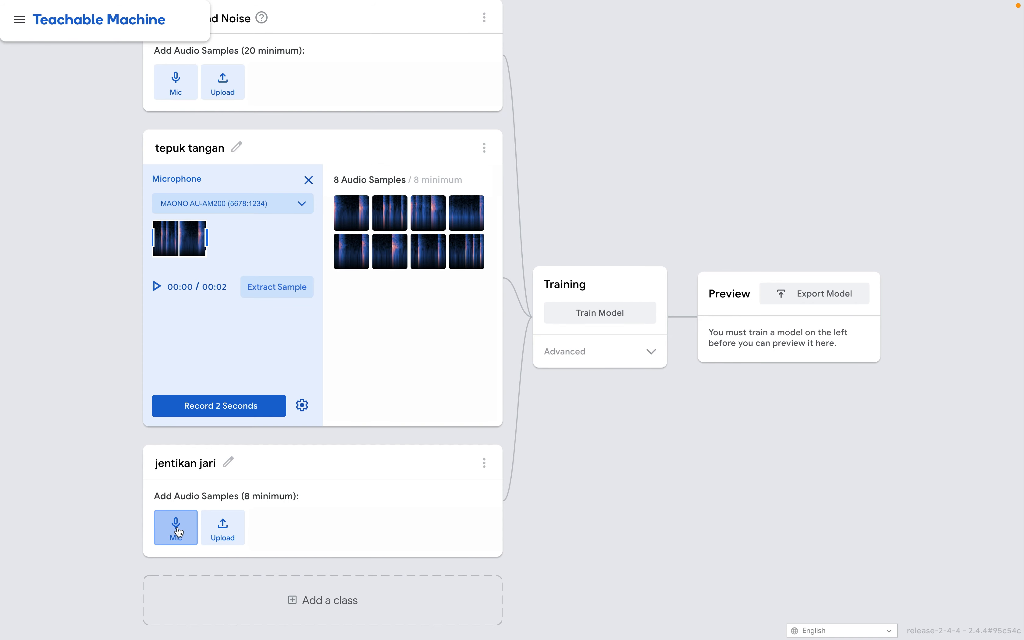
pyautogui.click(177, 528)
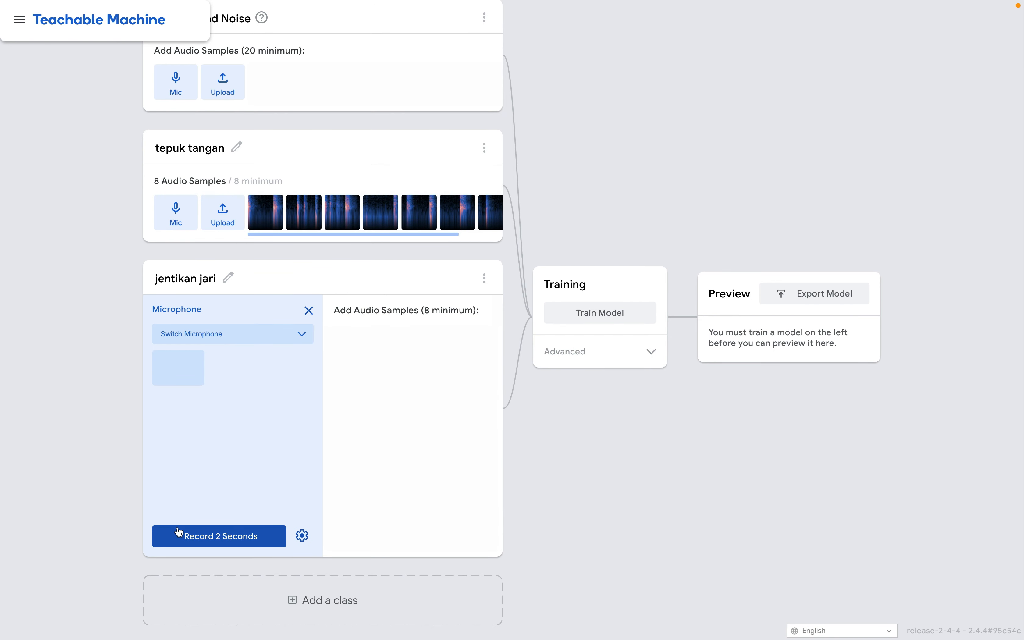
pyautogui.click(271, 333)
pyautogui.click(257, 357)
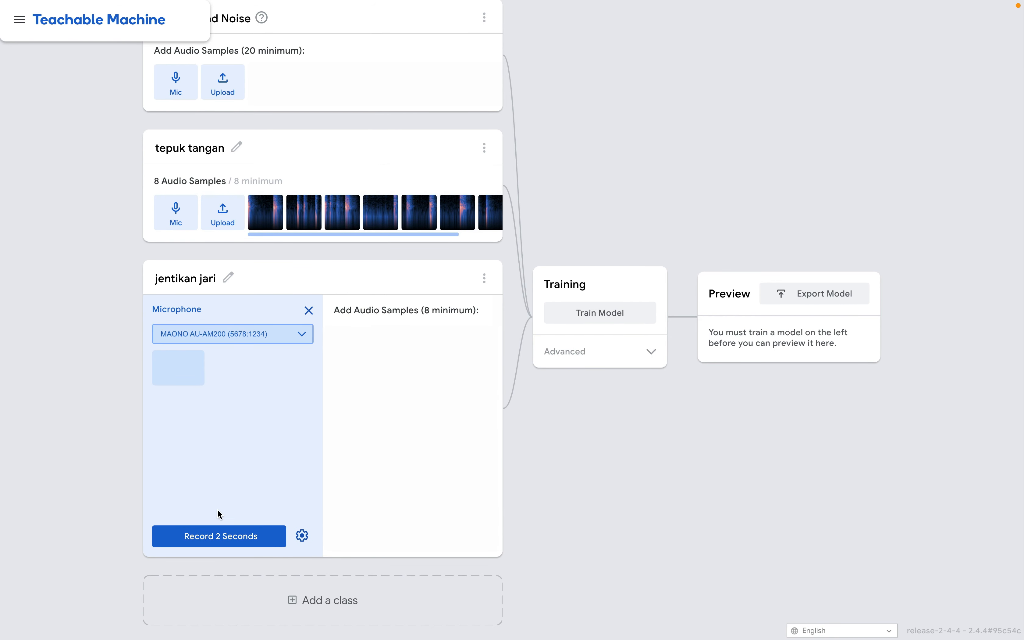
# Step: Record 2-second finger-snapping clips, extract ten audio samples for the jentikan jari class, and close its recorder
pyautogui.click(235, 545)
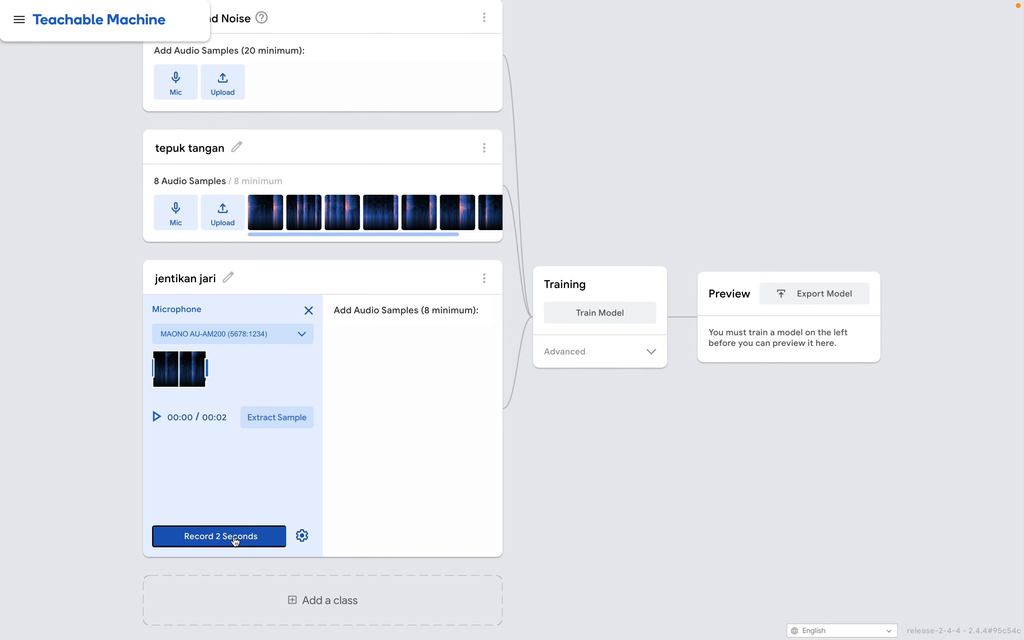
pyautogui.click(277, 418)
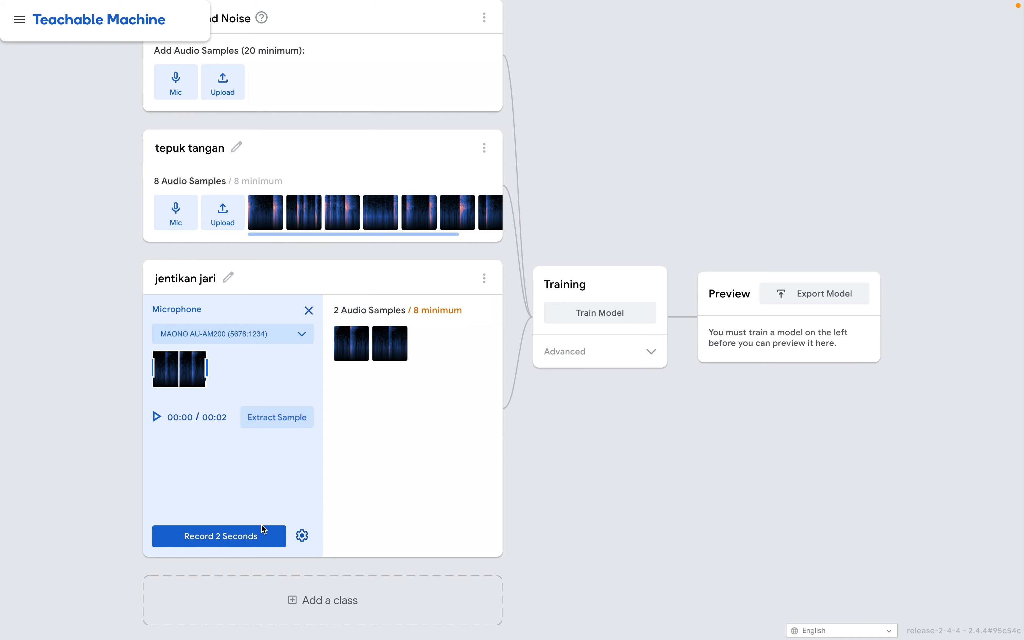
pyautogui.click(256, 537)
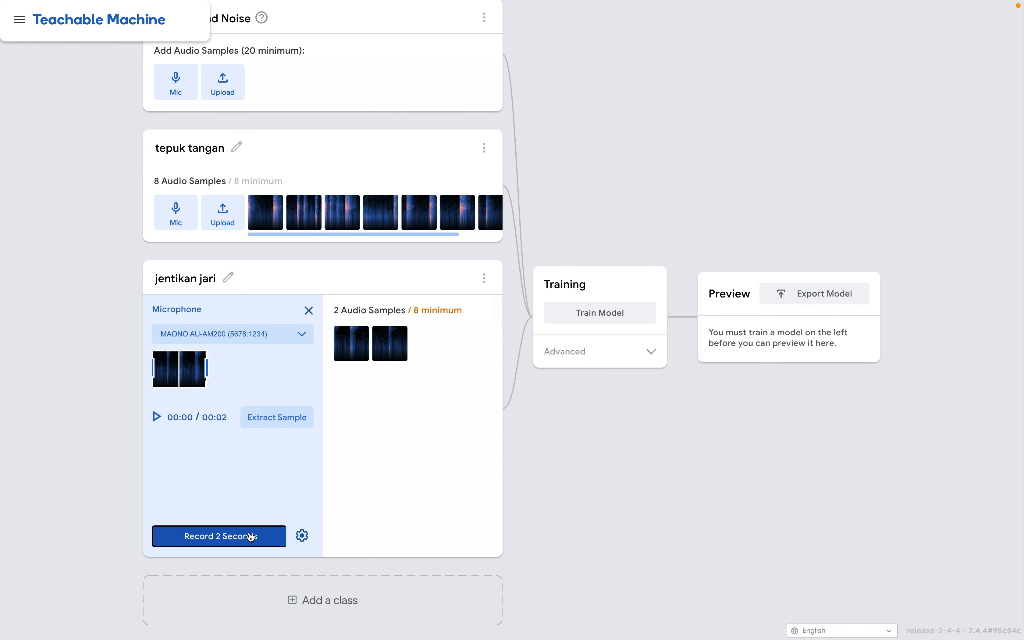
pyautogui.click(281, 419)
pyautogui.click(223, 544)
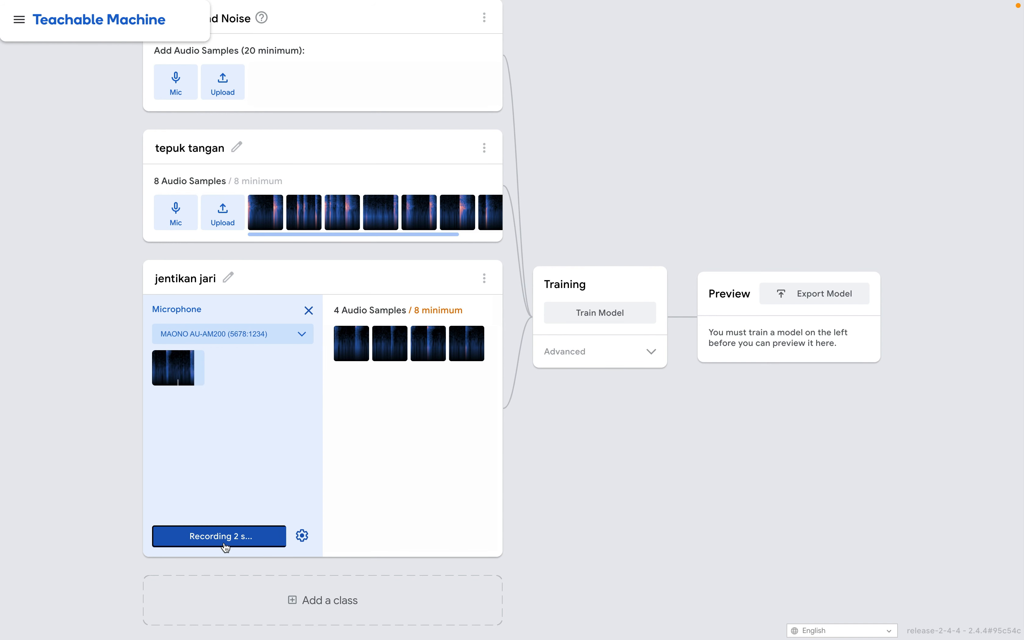
pyautogui.click(275, 425)
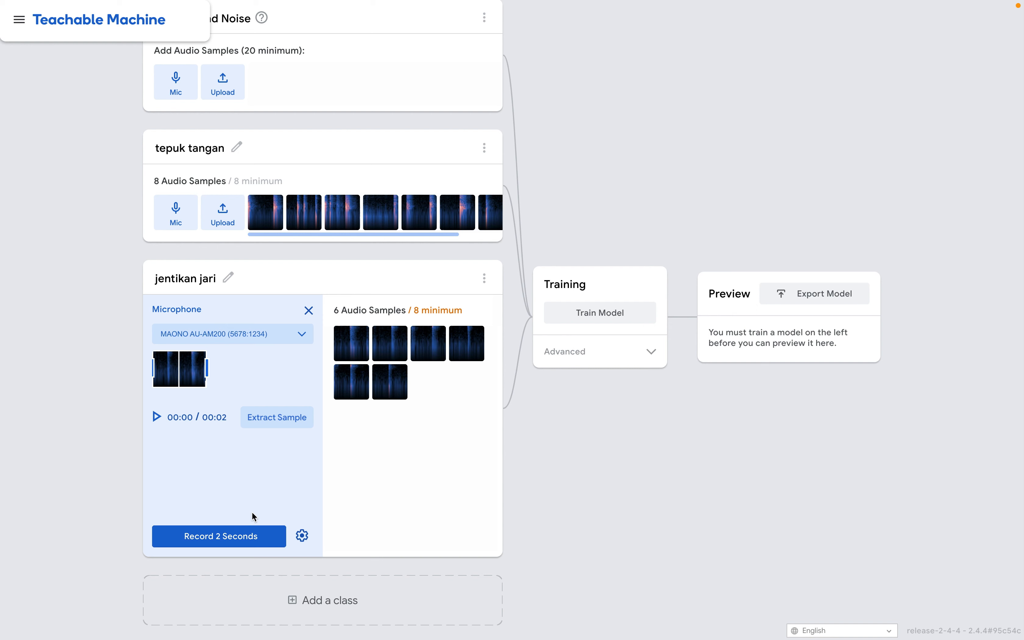
pyautogui.click(250, 536)
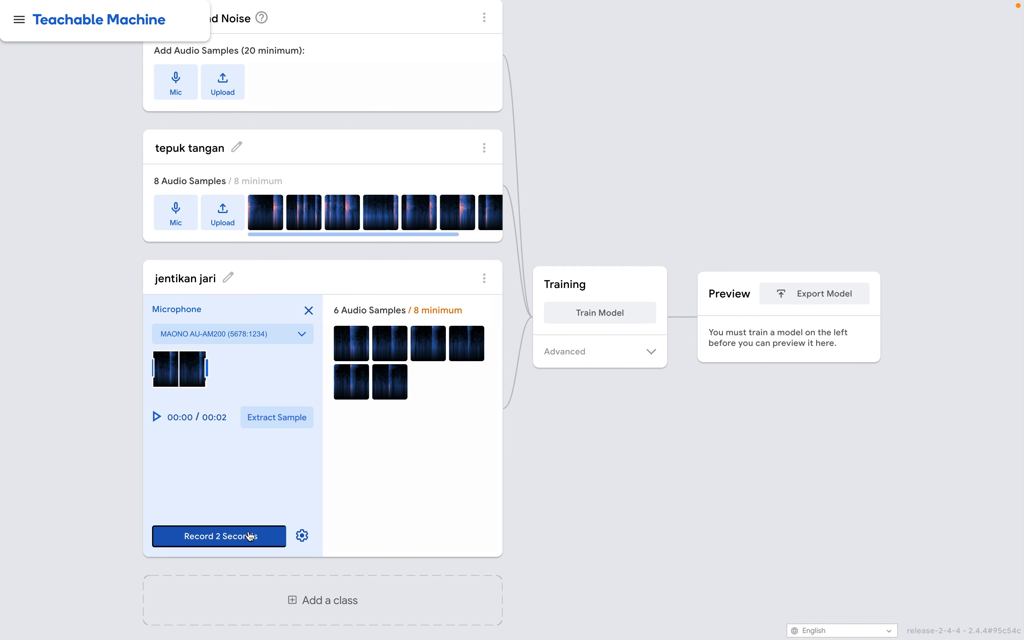
pyautogui.click(279, 429)
pyautogui.click(279, 428)
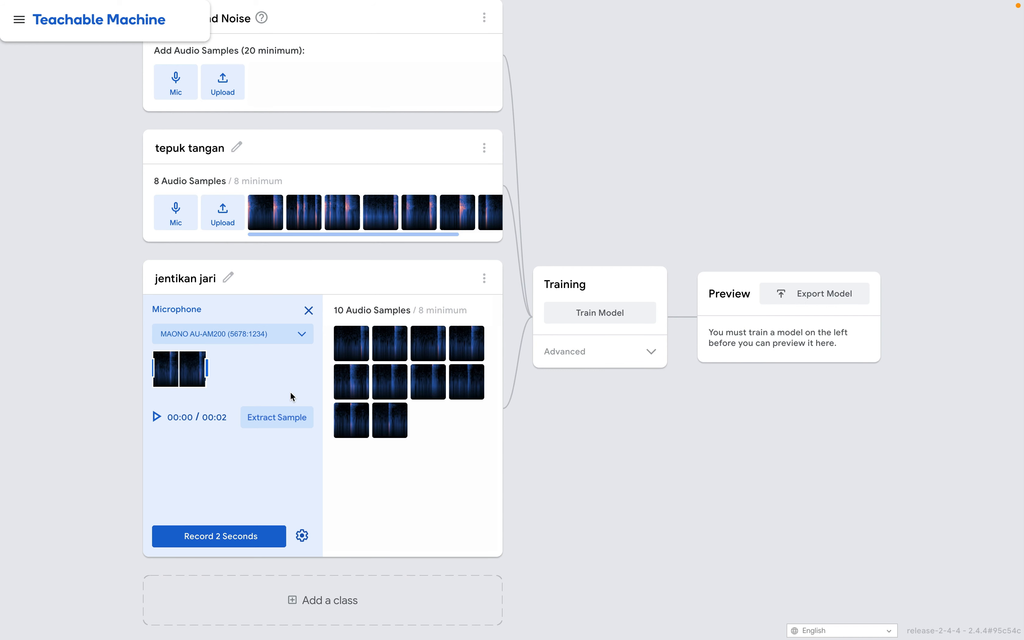
pyautogui.click(309, 312)
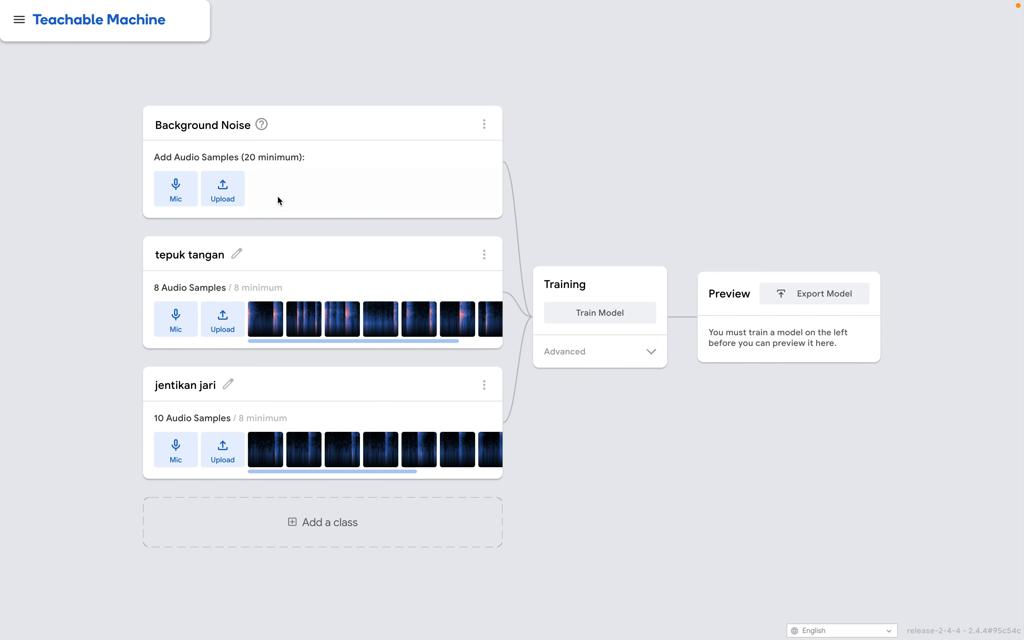
# Step: Record 20 seconds of background noise with MAONO AU-AM200 (5678:1234) and extract 20 audio samples for the Background Noise class
pyautogui.click(176, 190)
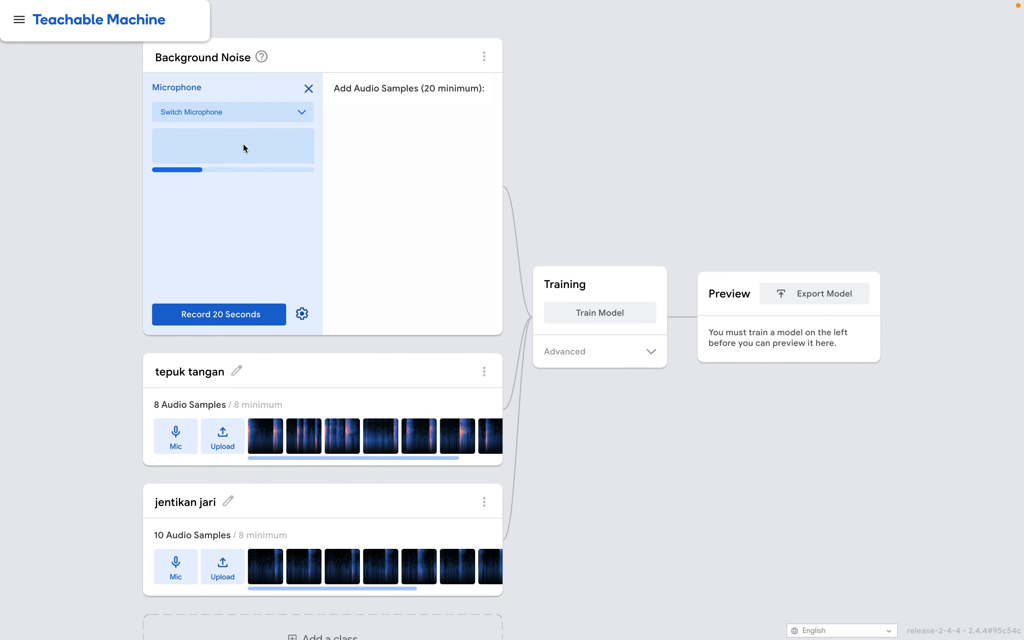
pyautogui.click(303, 114)
pyautogui.click(278, 136)
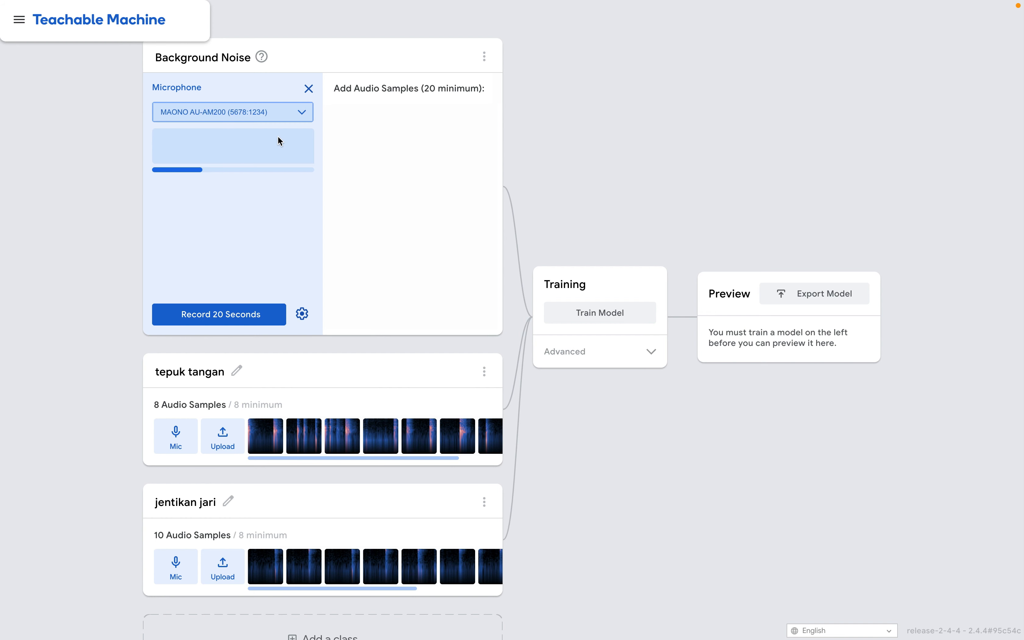
pyautogui.click(223, 316)
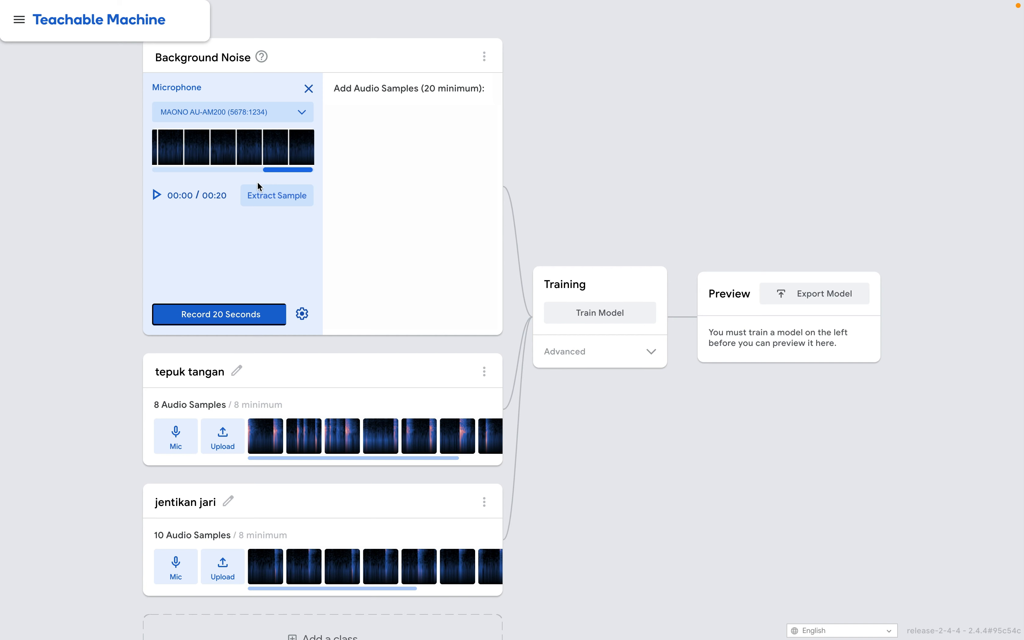
pyautogui.click(290, 201)
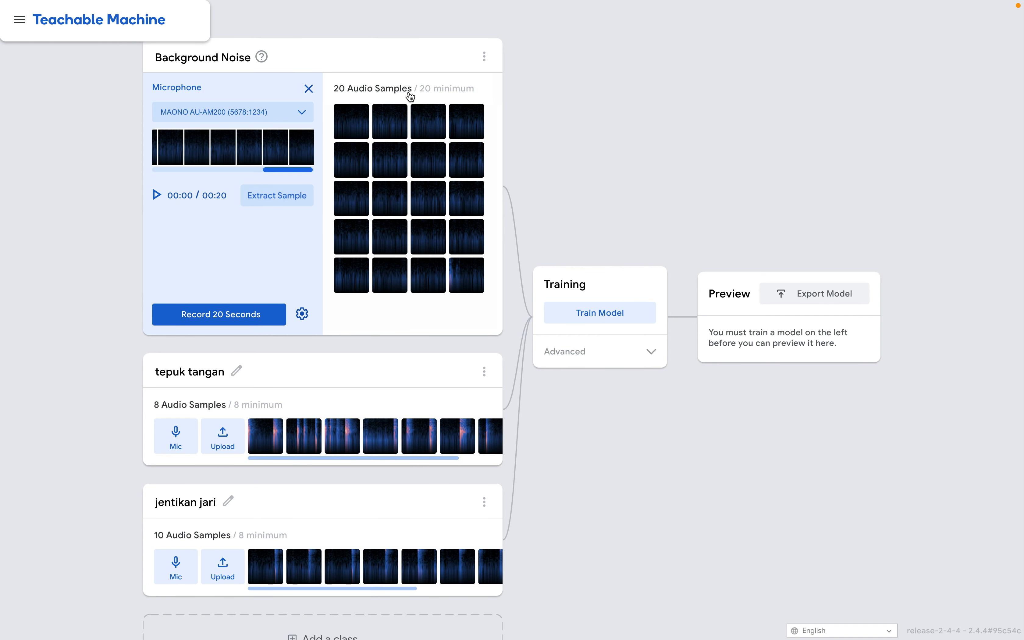
pyautogui.click(308, 87)
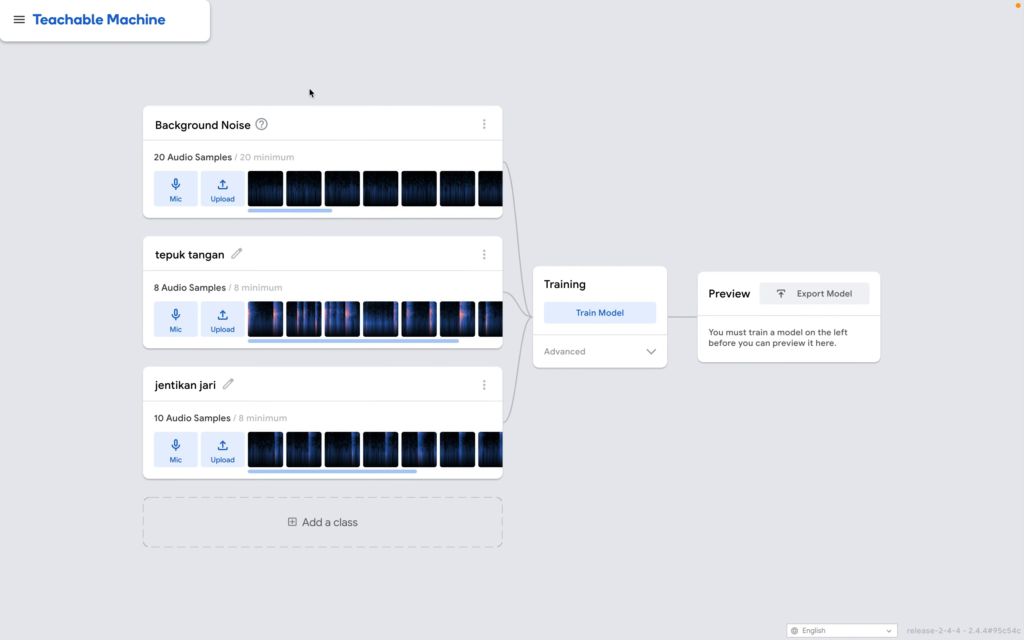
# Step: Train the audio model on the Background Noise, tepuk tangan and jentikan jari samples
pyautogui.click(591, 315)
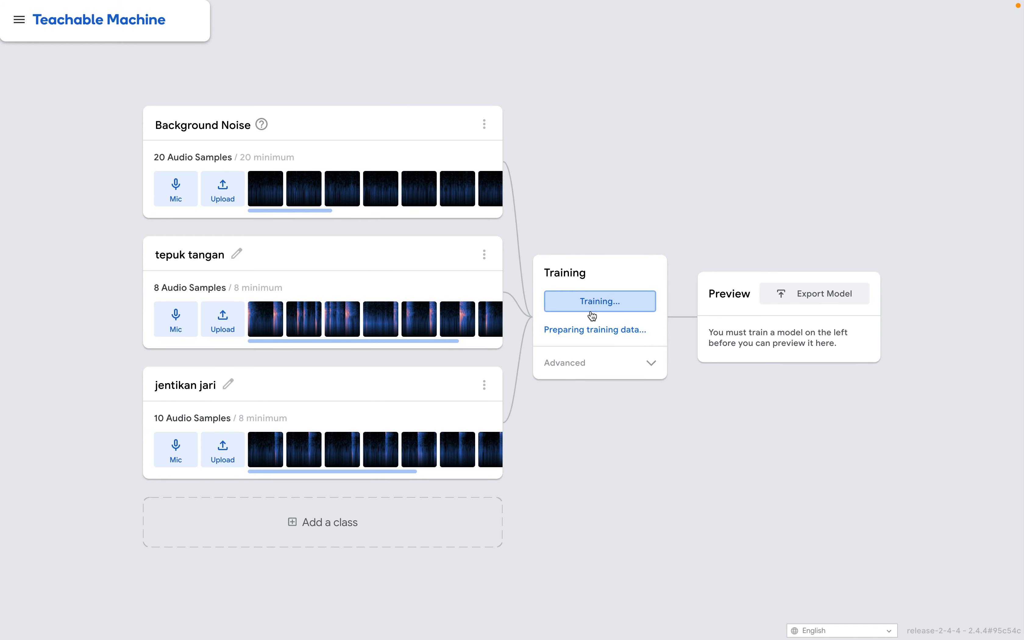